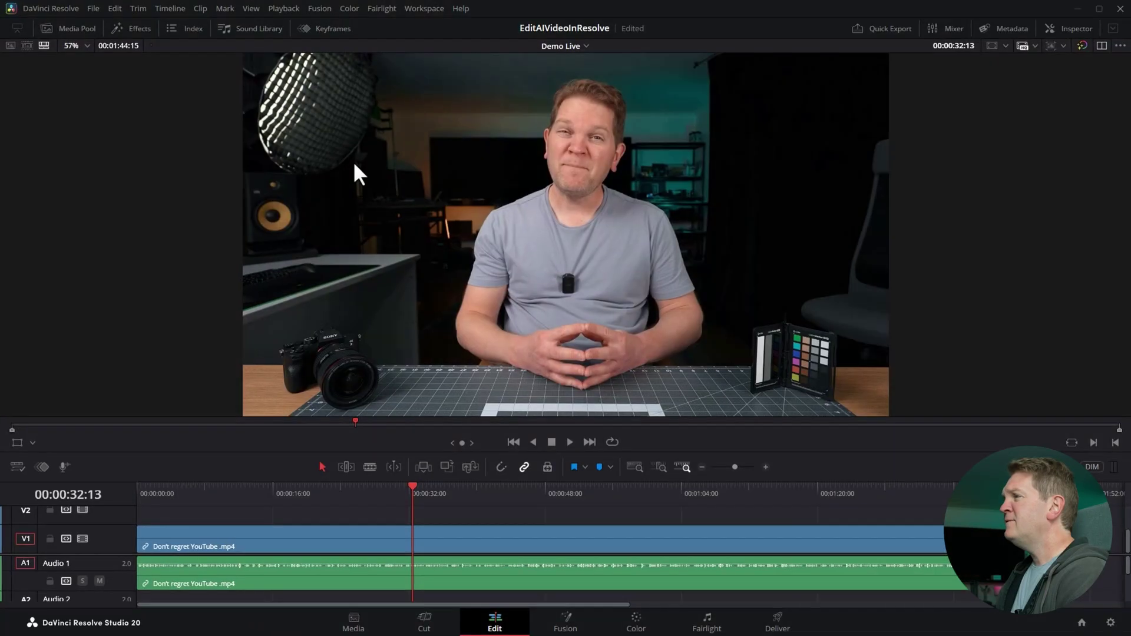
Give the Demo Live timeline a custom 1920 x 960 format
{"action": "left_click", "coordinate": [71, 31]}
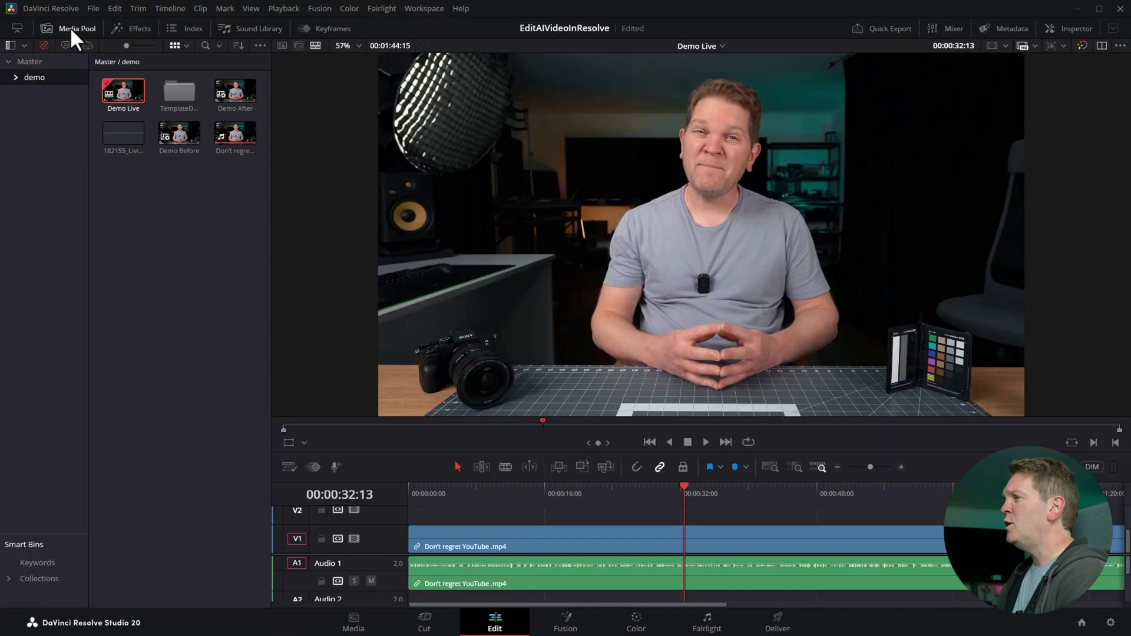
{"action": "right_click", "coordinate": [122, 94]}
{"action": "mouse_move", "coordinate": [234, 95]}
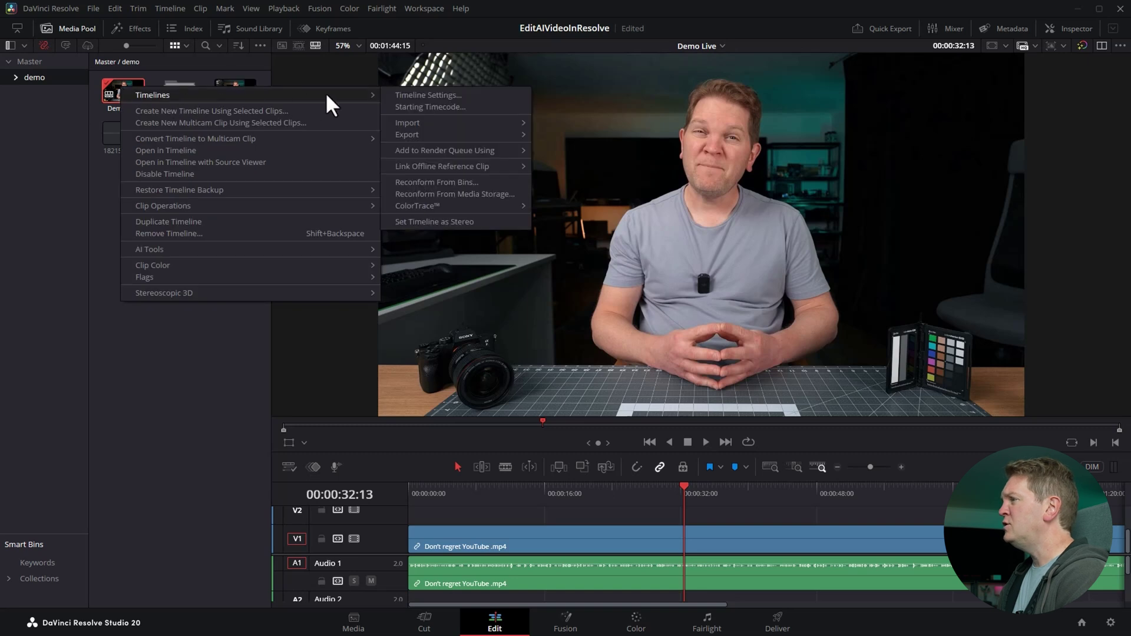
{"action": "left_click", "coordinate": [471, 97]}
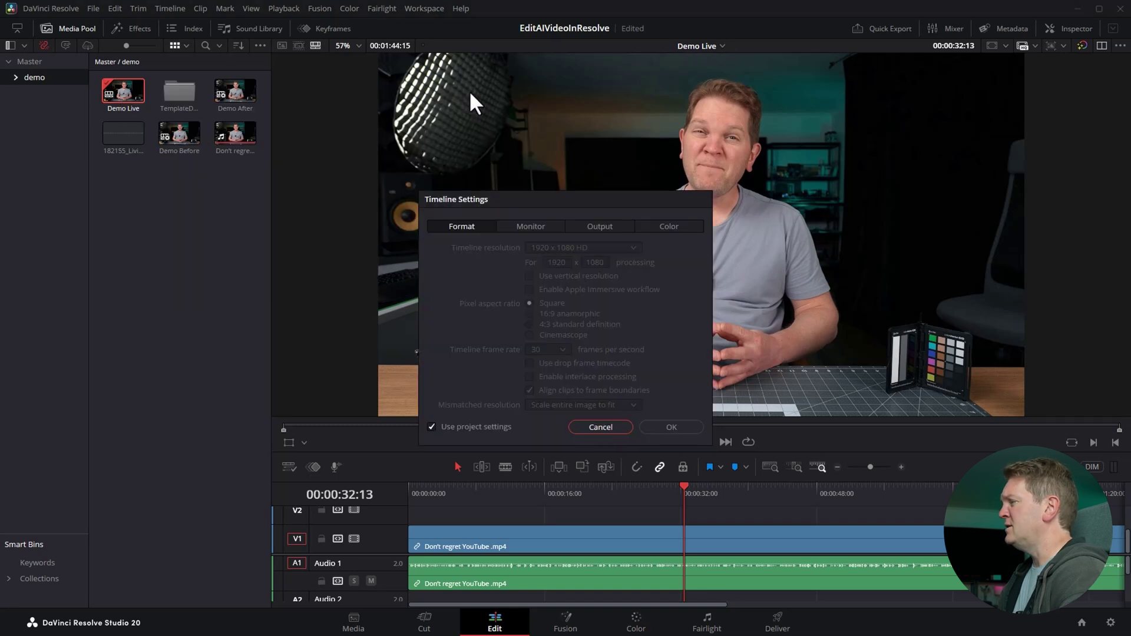
{"action": "left_click", "coordinate": [434, 424]}
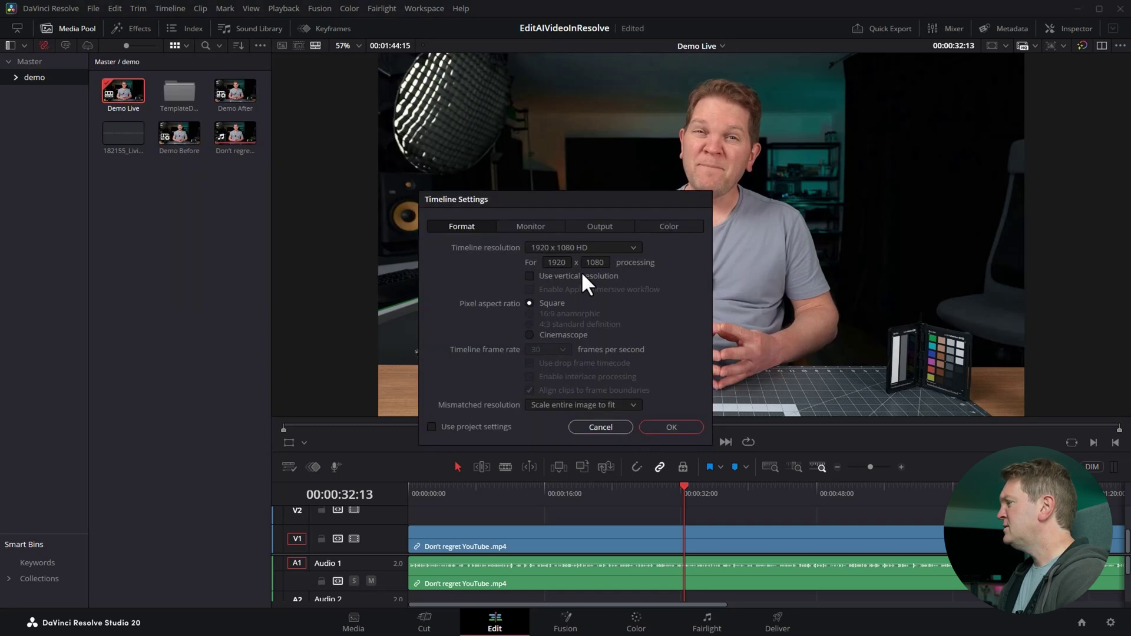
{"action": "left_click", "coordinate": [607, 262]}
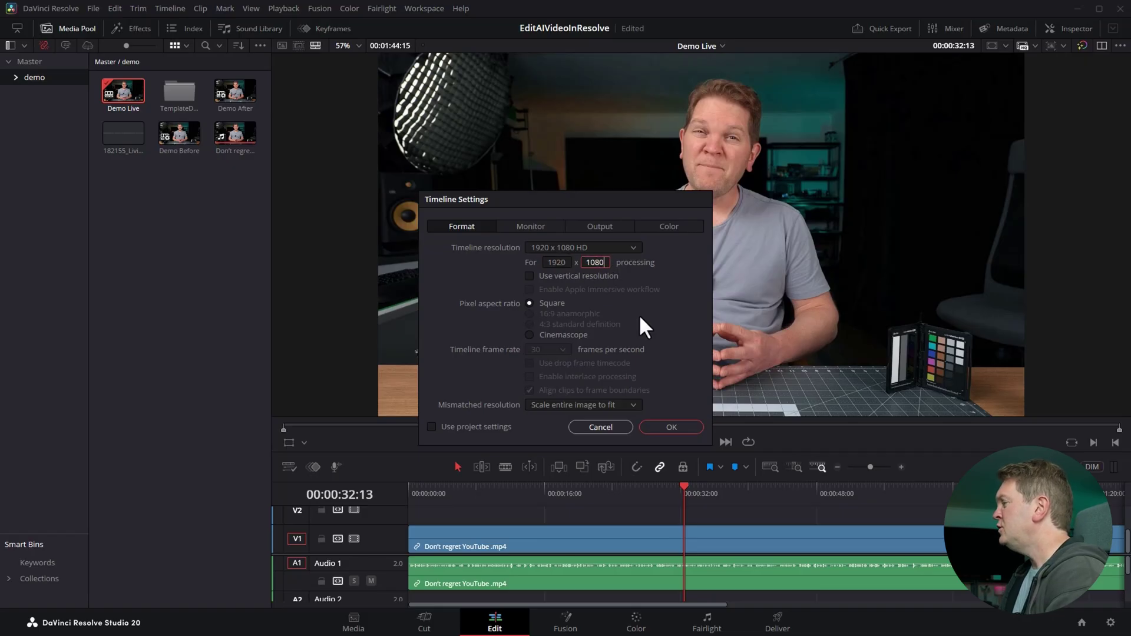
{"action": "left_click_drag", "start_coordinate": [607, 262], "coordinate": [583, 265]}
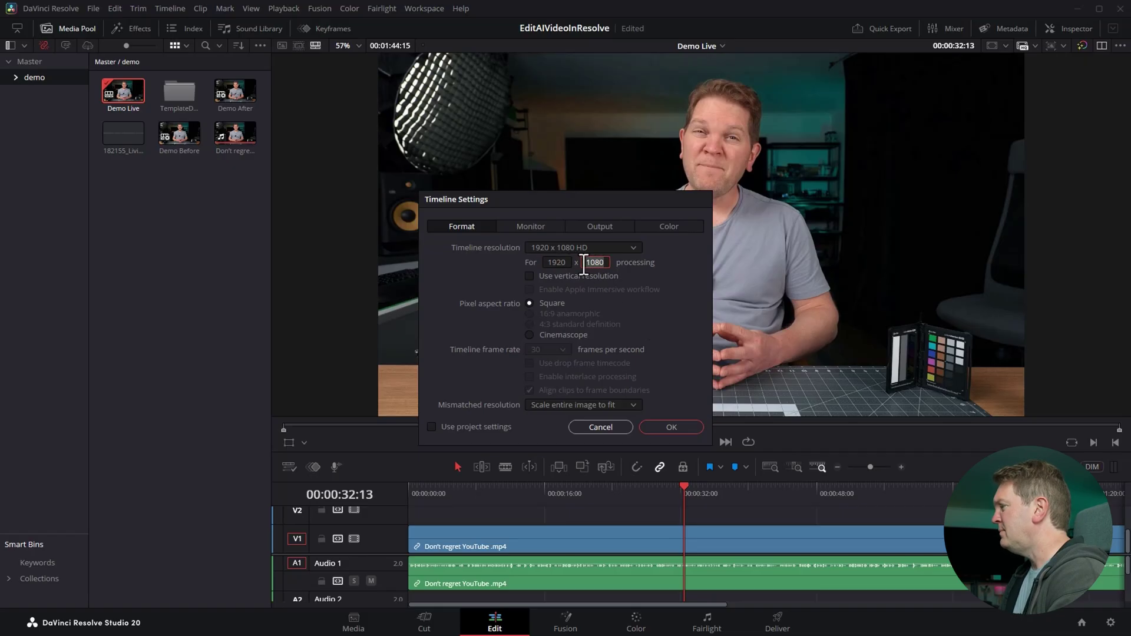
{"action": "type", "text": "960"}
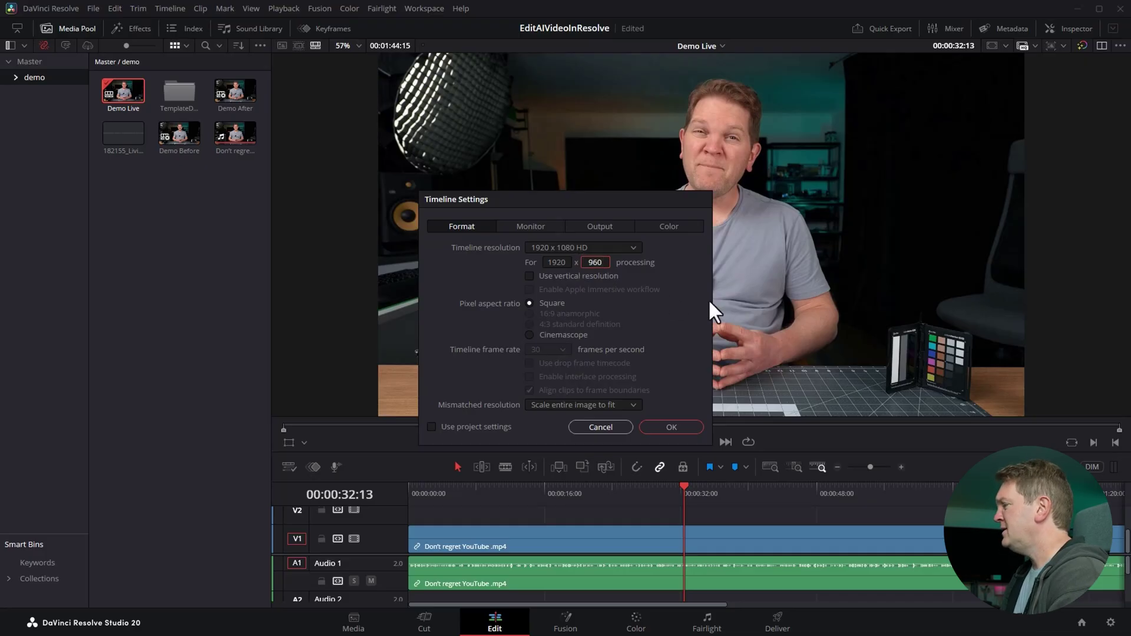
{"action": "left_click", "coordinate": [666, 427]}
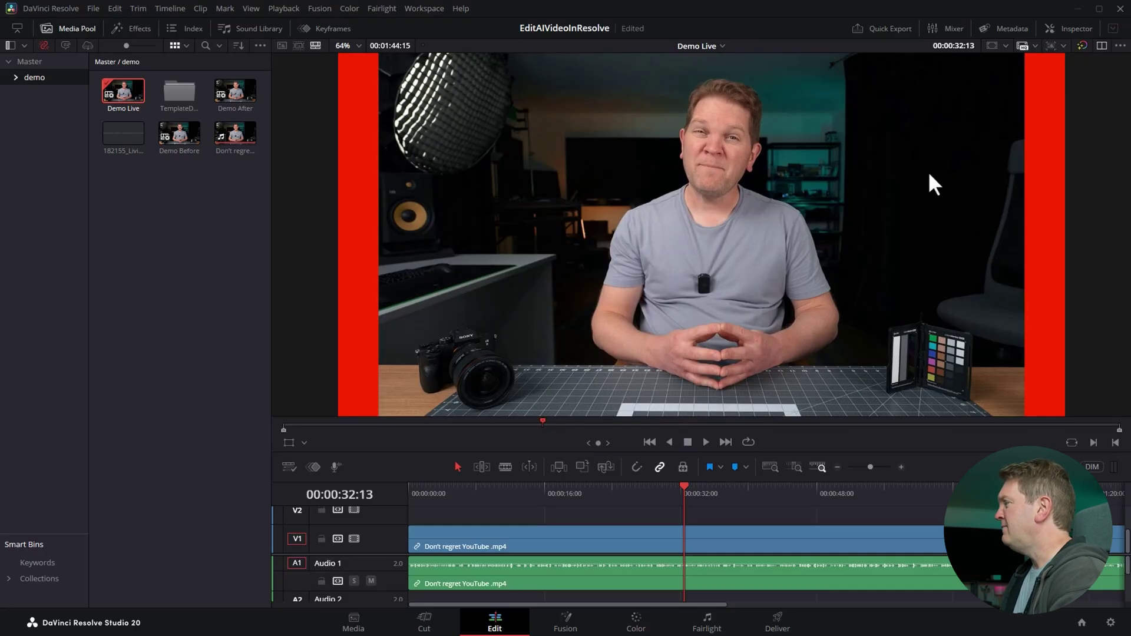
Set Demo Live to scale mismatched clips by filling the frame with crop
{"action": "right_click", "coordinate": [119, 87]}
{"action": "mouse_move", "coordinate": [316, 96]}
{"action": "left_click", "coordinate": [425, 98]}
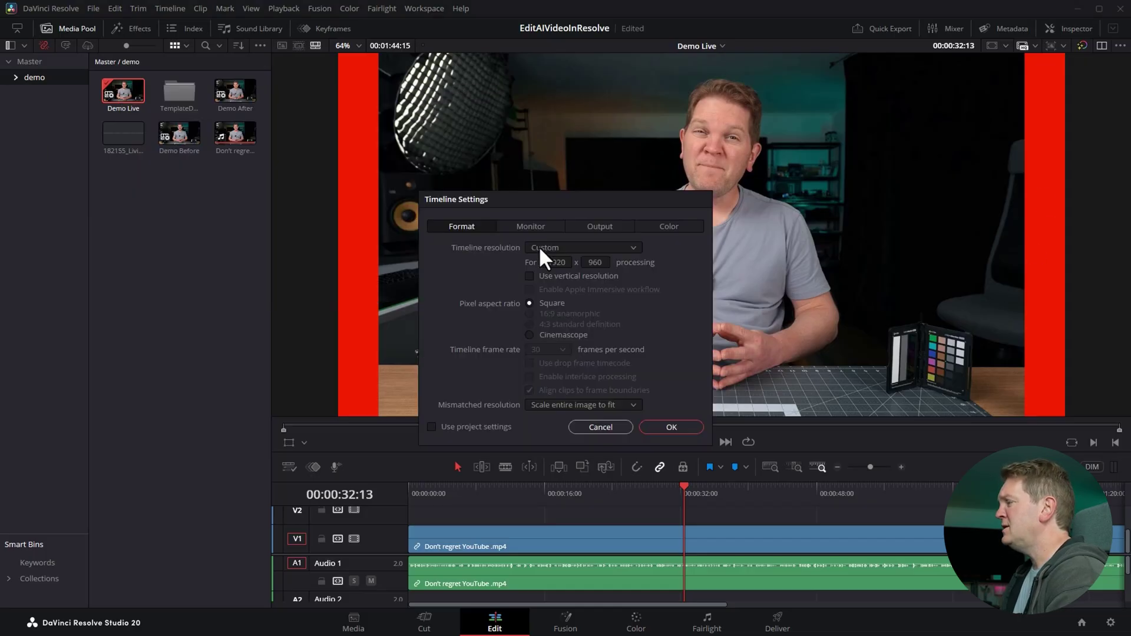
{"action": "left_click", "coordinate": [633, 405]}
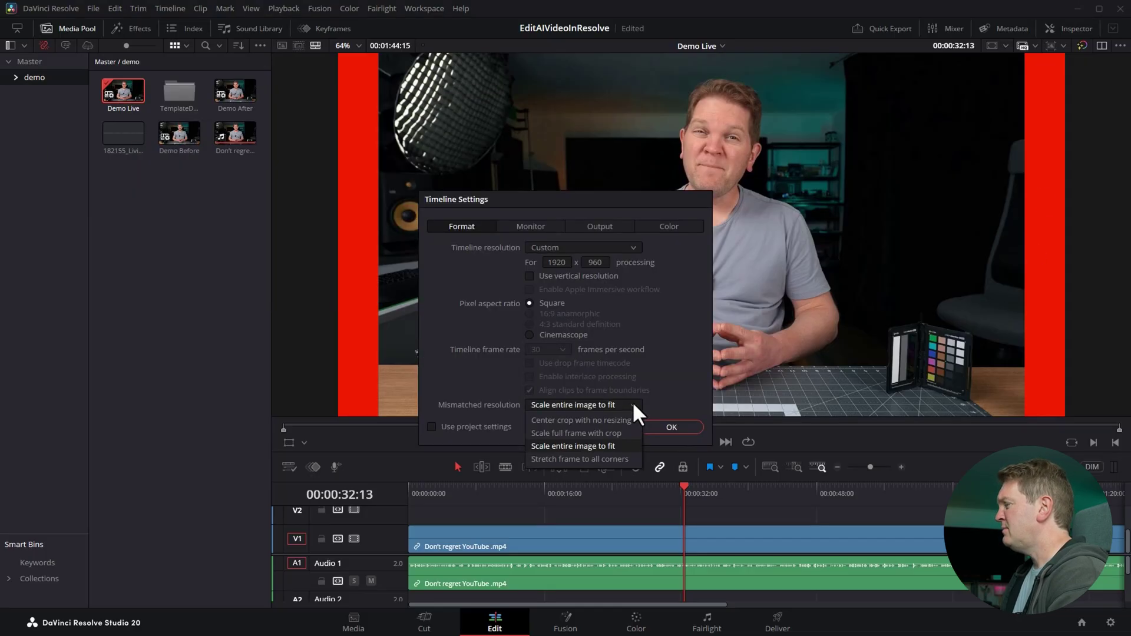
{"action": "left_click", "coordinate": [624, 433]}
{"action": "left_click", "coordinate": [667, 428]}
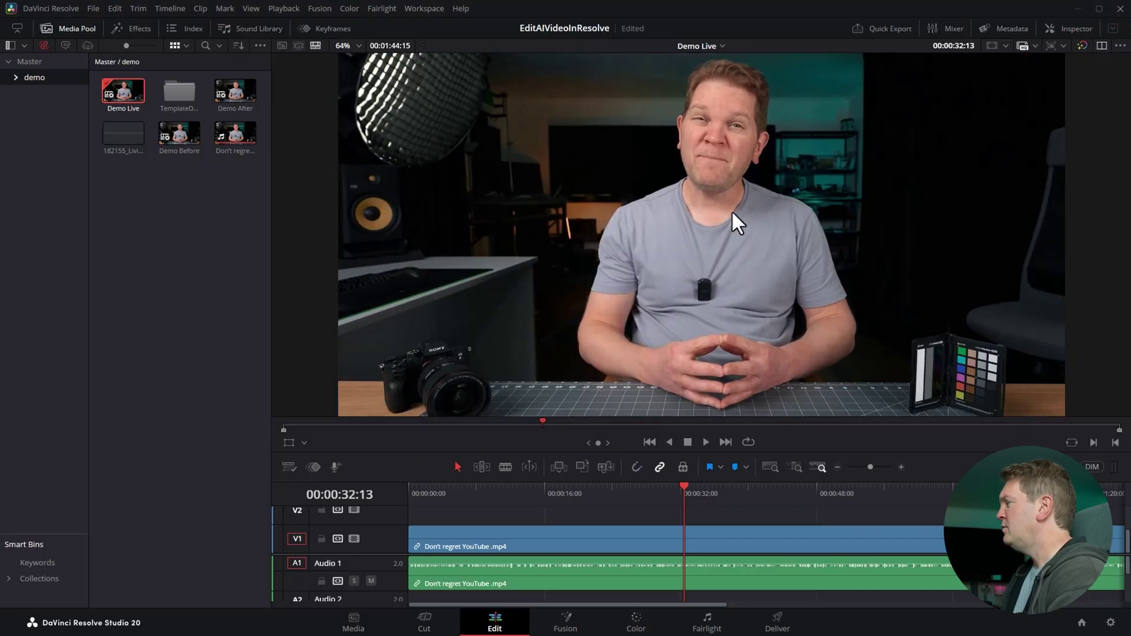
Revert the Demo Live timeline to Use project settings
{"action": "right_click", "coordinate": [128, 90]}
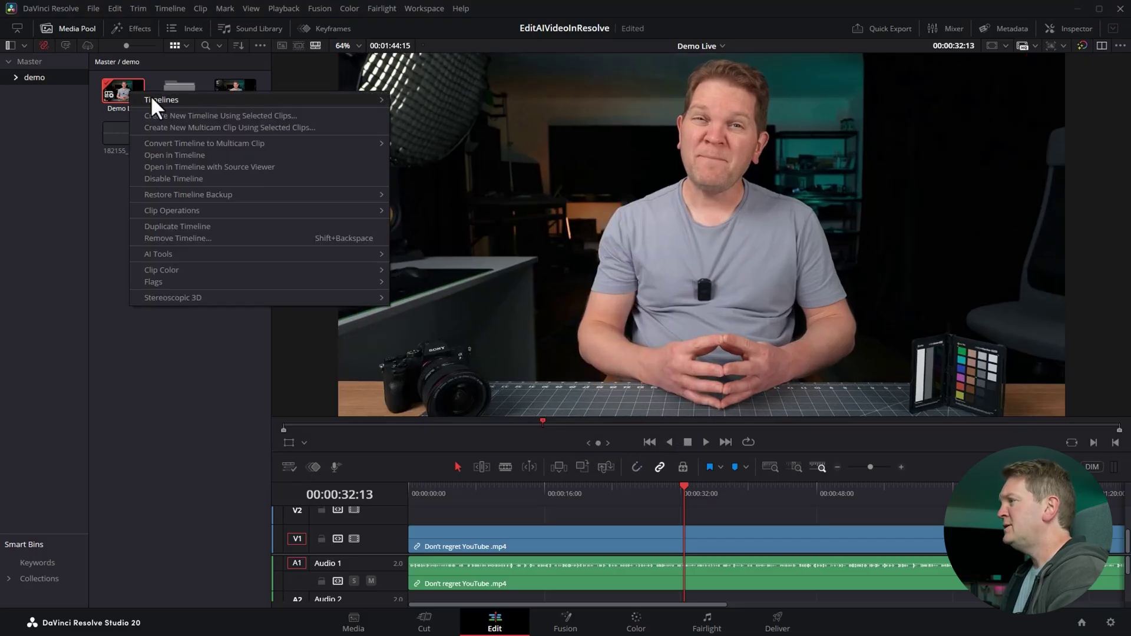
{"action": "mouse_move", "coordinate": [151, 99]}
{"action": "left_click", "coordinate": [448, 101]}
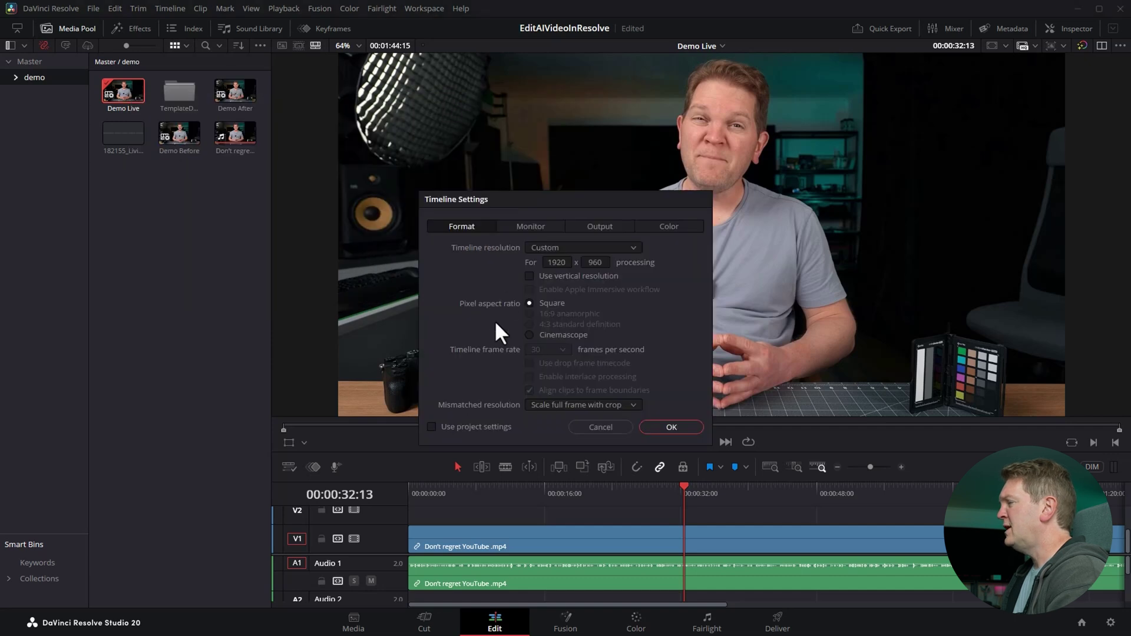
{"action": "left_click", "coordinate": [433, 425]}
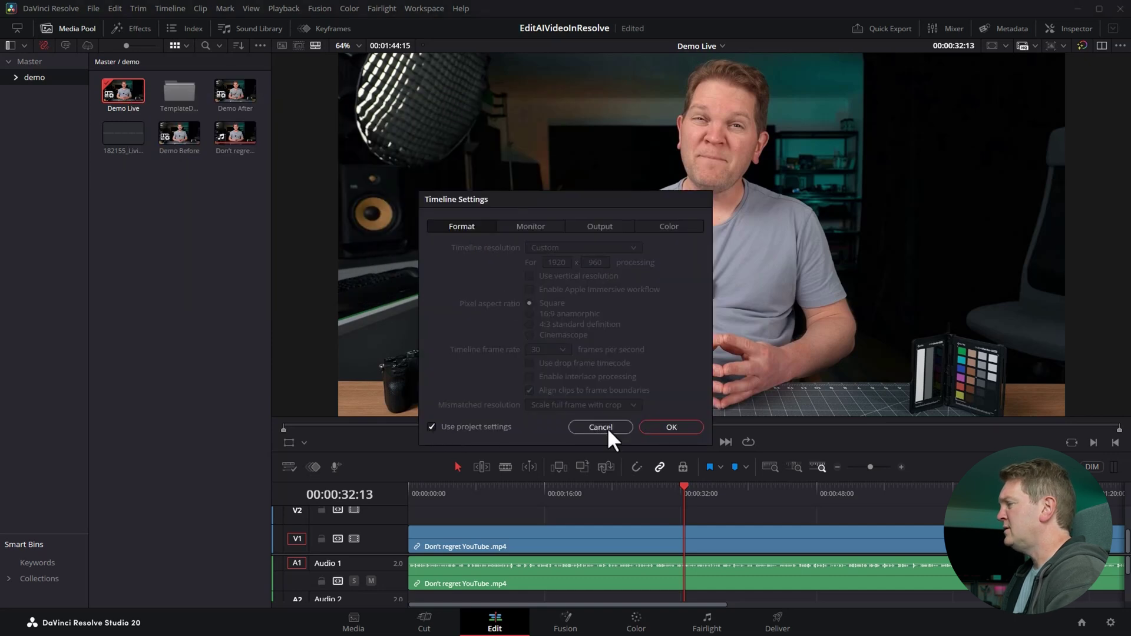
{"action": "left_click", "coordinate": [660, 439]}
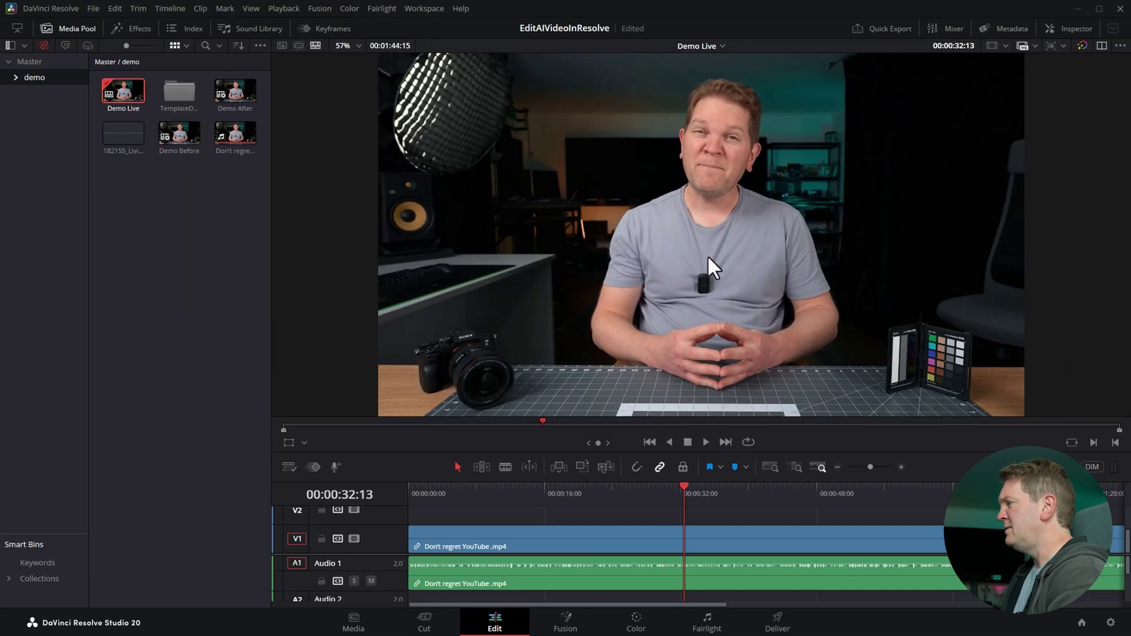
Import '239 Theatrical & BlueRay 1080.png' from the HD 1080p letterbox folder into the Media Pool
{"action": "key", "text": "alt+Tab"}
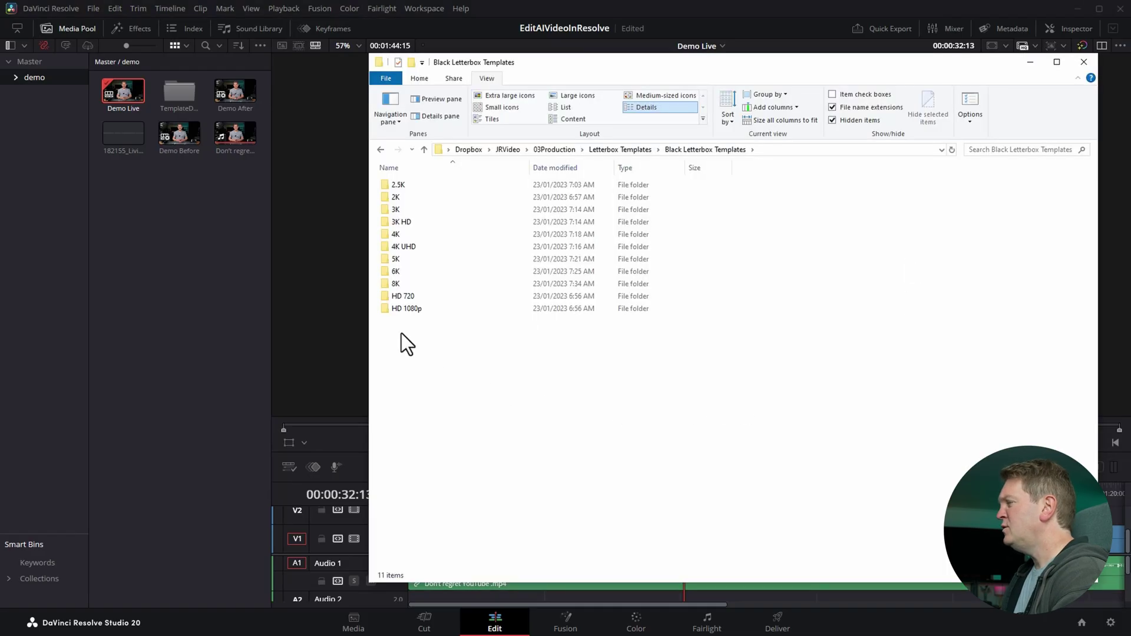
{"action": "double_click", "coordinate": [384, 309]}
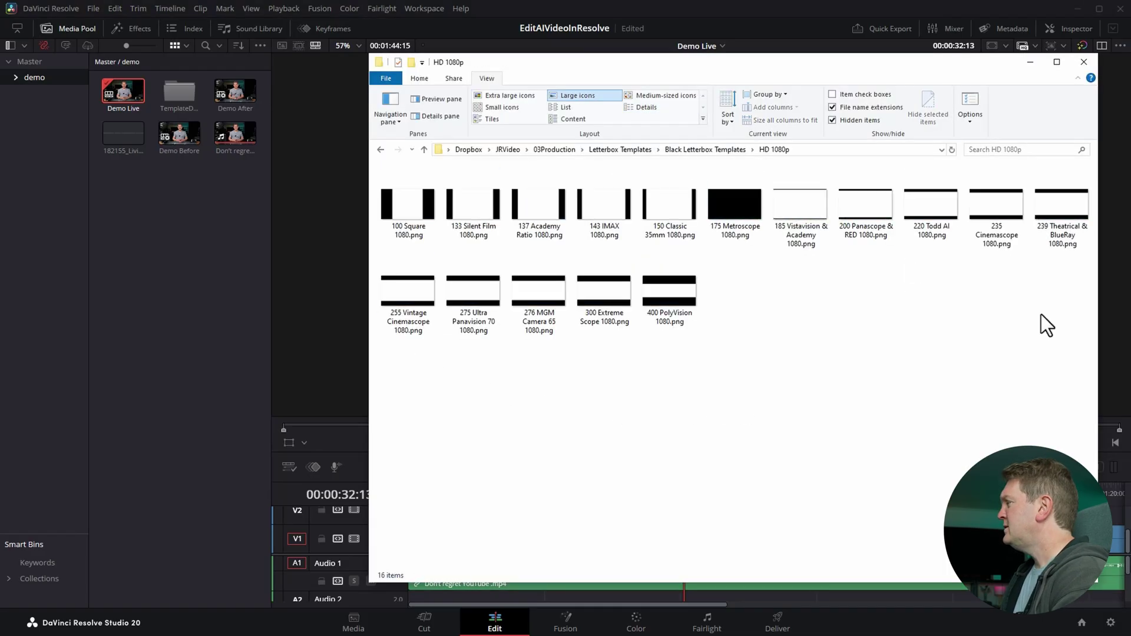
{"action": "left_click", "coordinate": [1064, 203]}
{"action": "left_click_drag", "start_coordinate": [1065, 204], "coordinate": [137, 284]}
Lay the letterbox PNG on V2 above the talking-head video
{"action": "key", "text": "alt+Tab"}
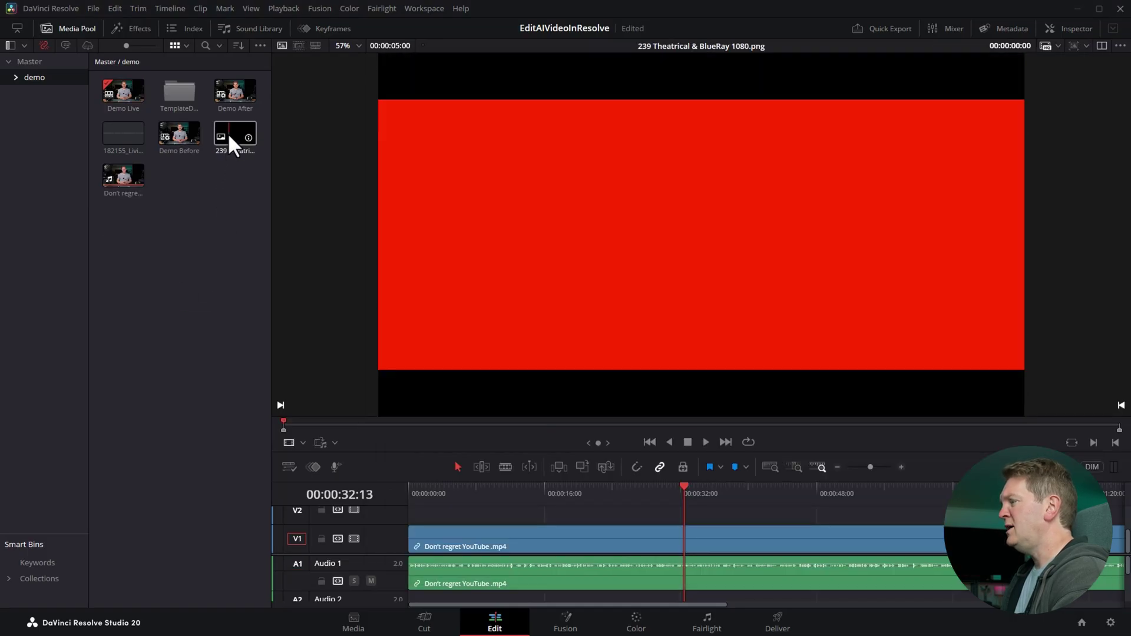
{"action": "left_click_drag", "start_coordinate": [231, 140], "coordinate": [483, 500]}
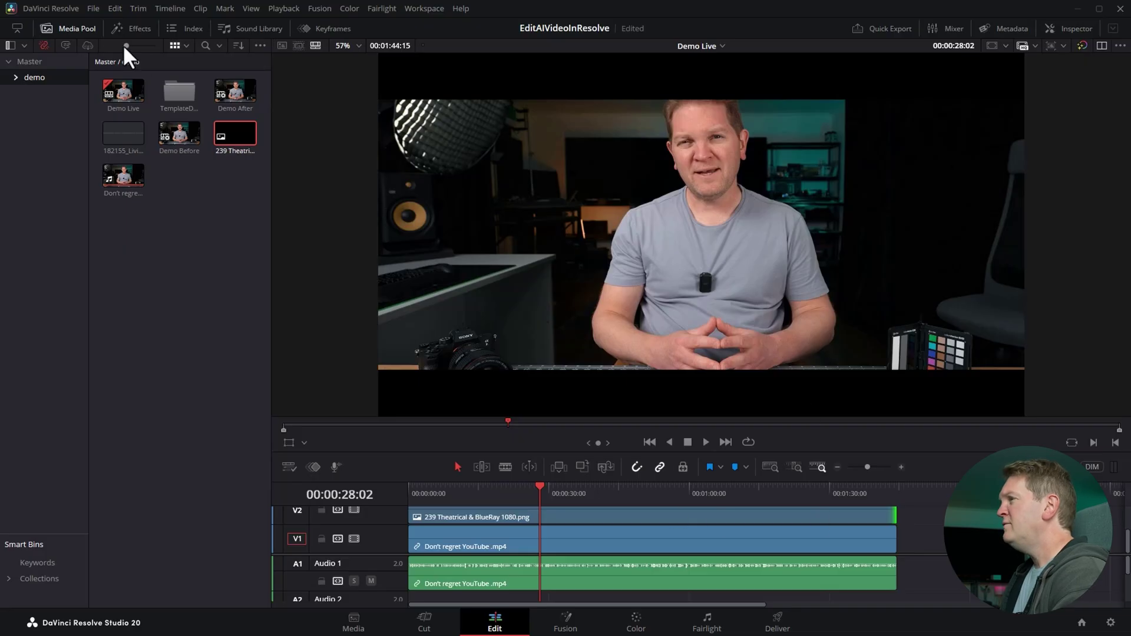
{"action": "left_click", "coordinate": [73, 27]}
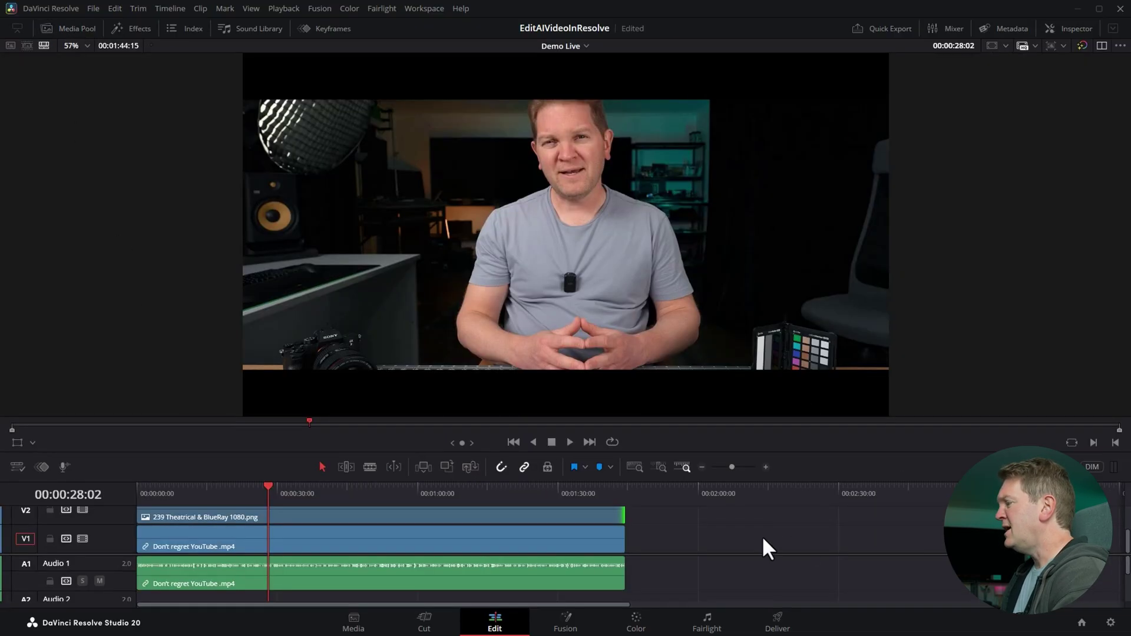
Lower the talking-head clip's Transform Position Y so it sits within the bars
{"action": "left_click", "coordinate": [369, 542]}
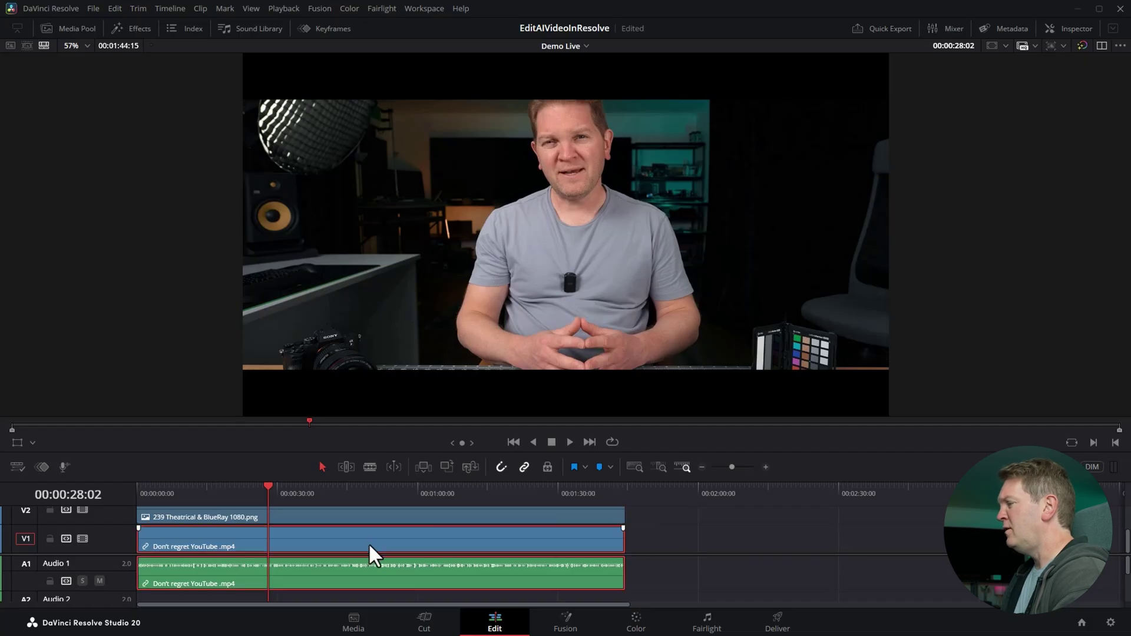
{"action": "left_click", "coordinate": [1069, 28]}
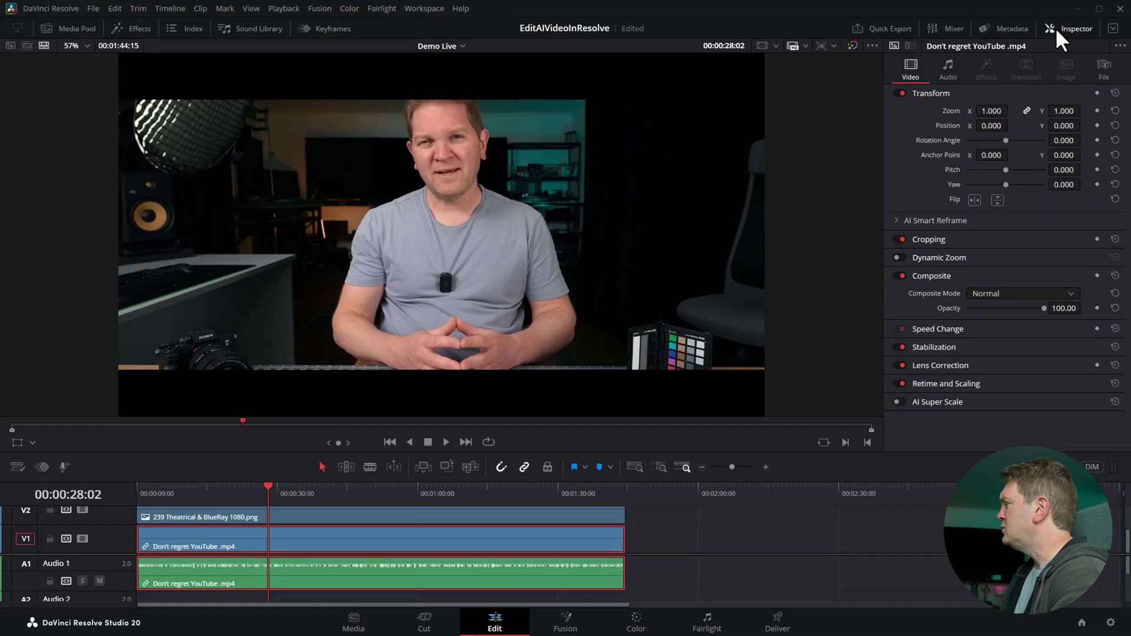
{"action": "left_click_drag", "start_coordinate": [1065, 125], "coordinate": [1034, 126]}
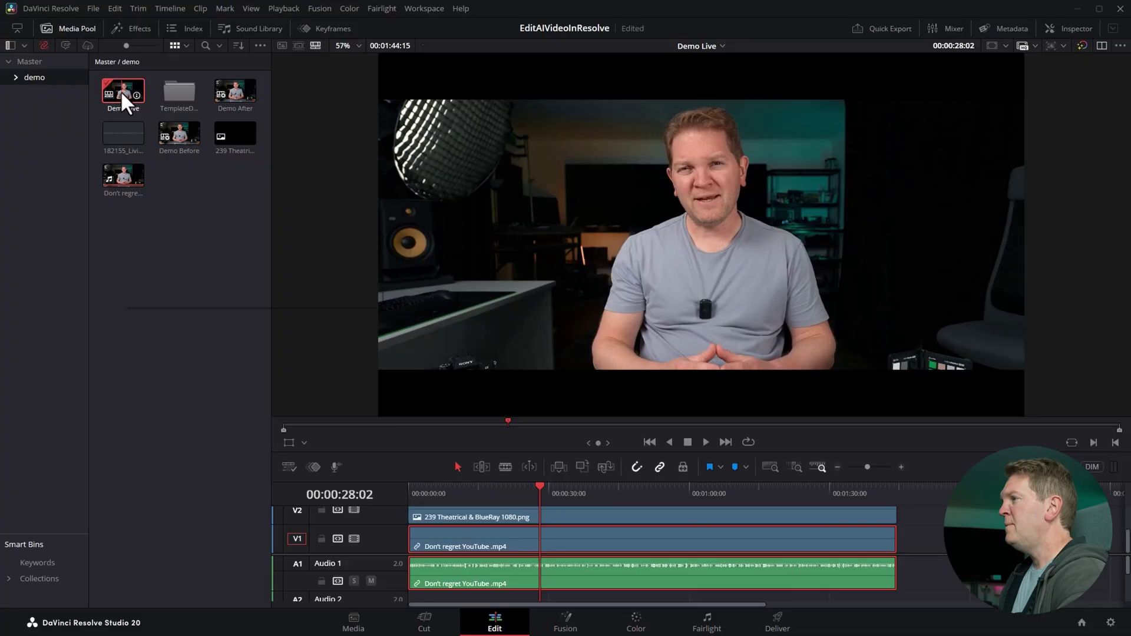
Set Demo Live to custom 3840 x 2160 Ultra HD with centre crop, no resizing, and select the letterbox clip
{"action": "right_click", "coordinate": [120, 90]}
{"action": "mouse_move", "coordinate": [281, 101]}
{"action": "left_click", "coordinate": [439, 101]}
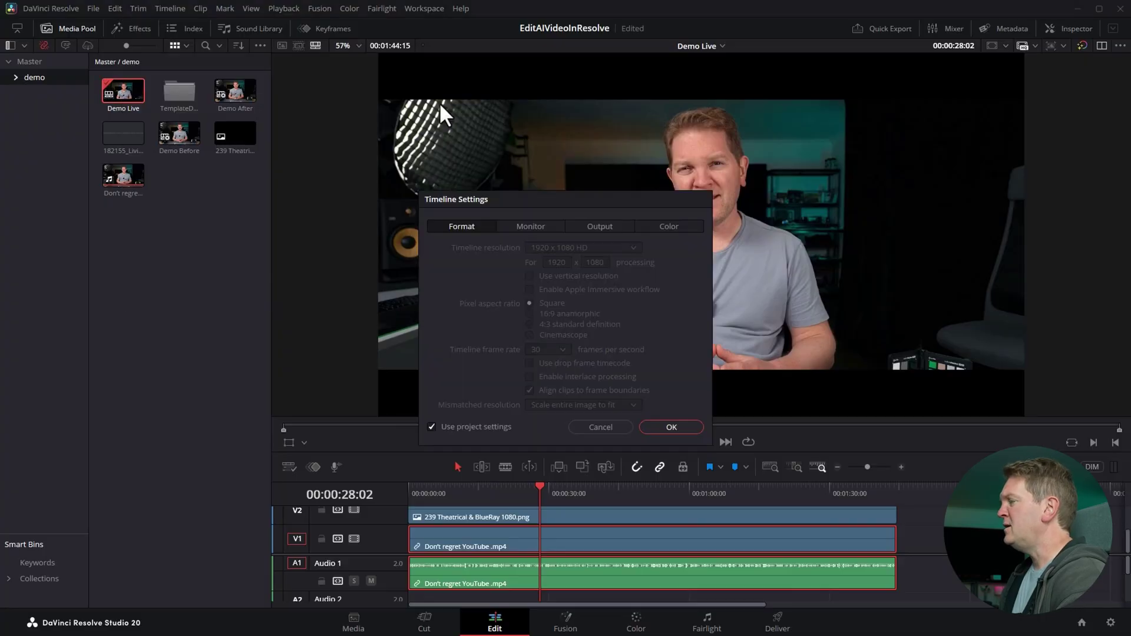
{"action": "left_click", "coordinate": [432, 426]}
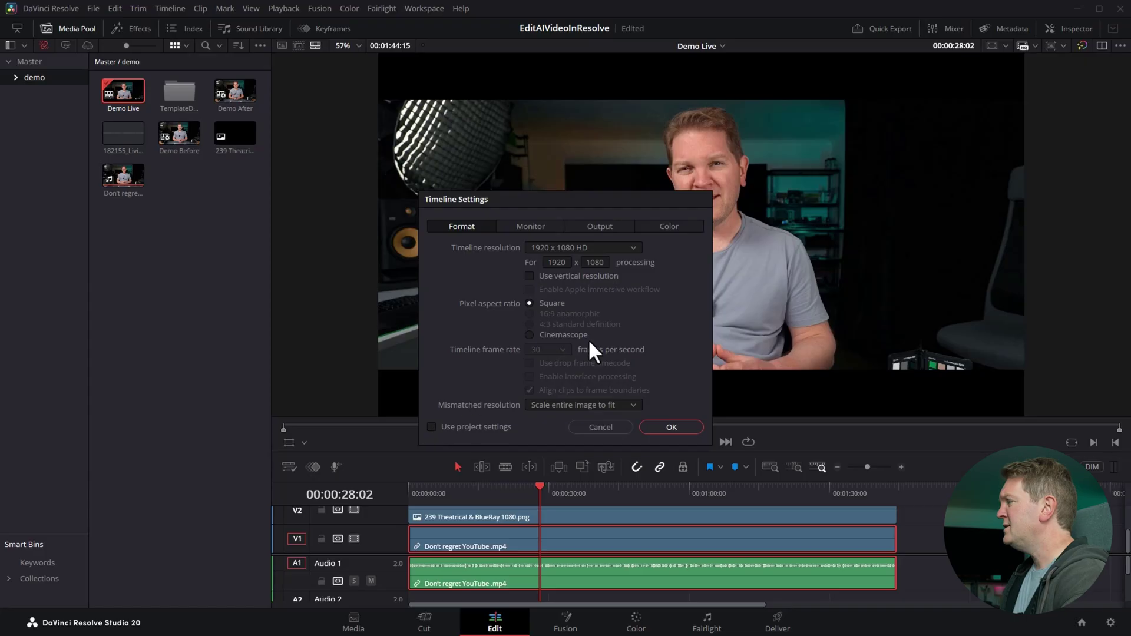
{"action": "left_click", "coordinate": [634, 248]}
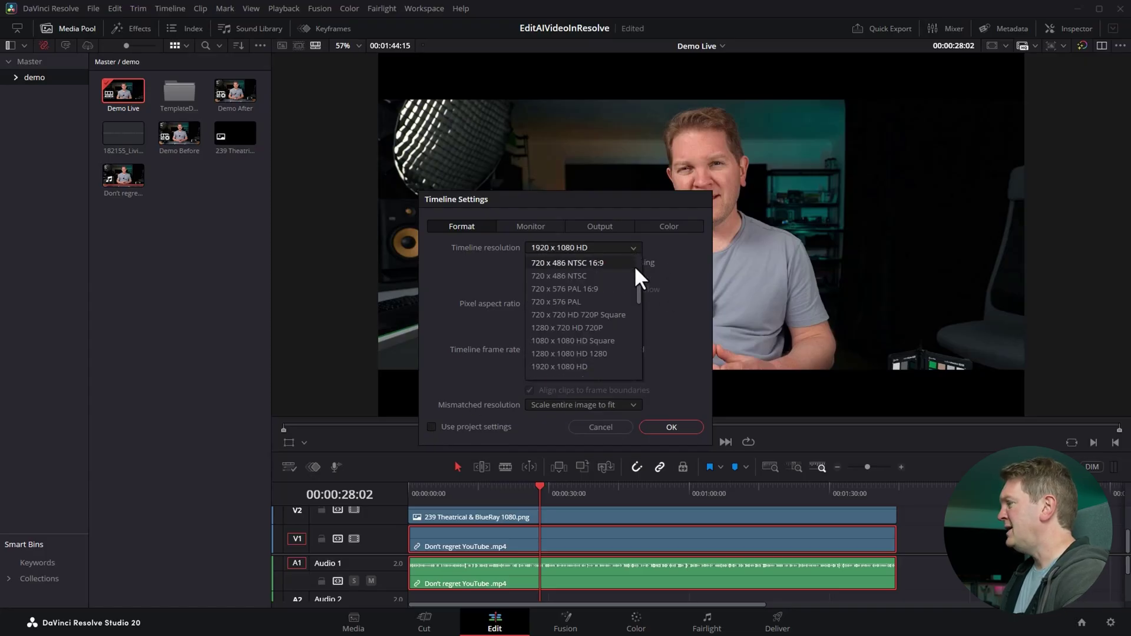
{"action": "left_click_drag", "start_coordinate": [637, 282], "coordinate": [636, 298]}
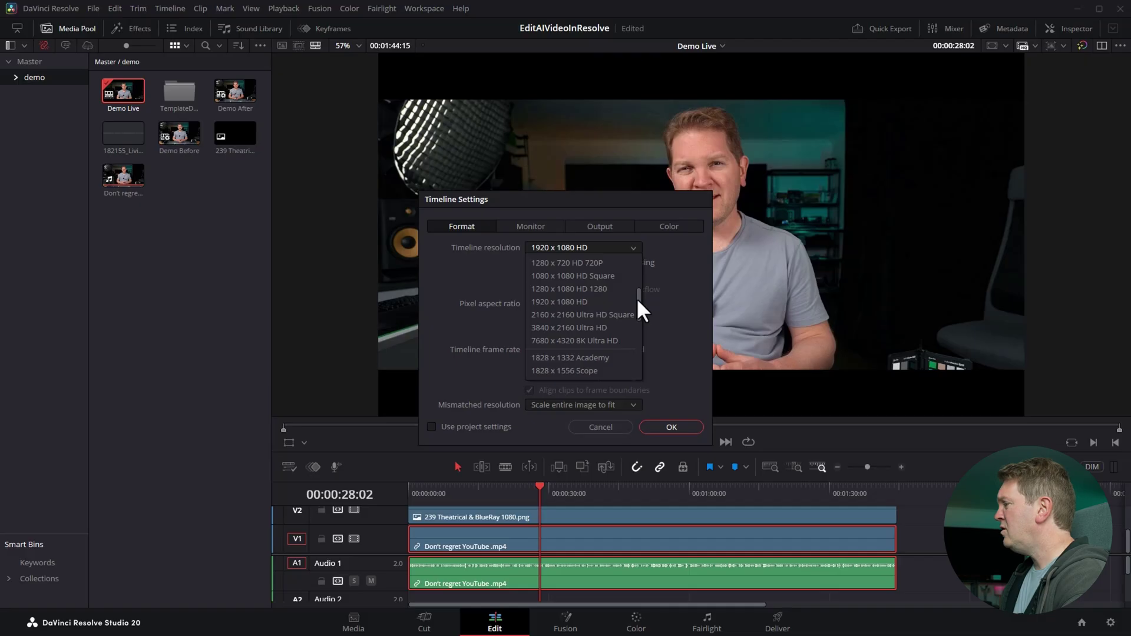
{"action": "left_click", "coordinate": [587, 327]}
{"action": "left_click", "coordinate": [634, 405]}
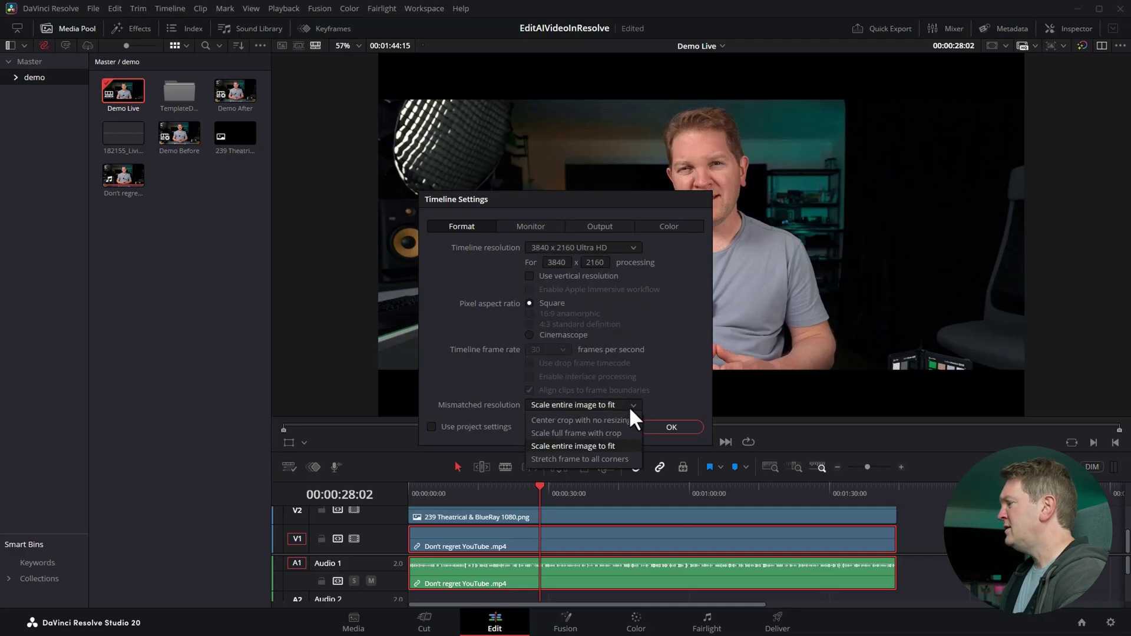
{"action": "left_click", "coordinate": [577, 417]}
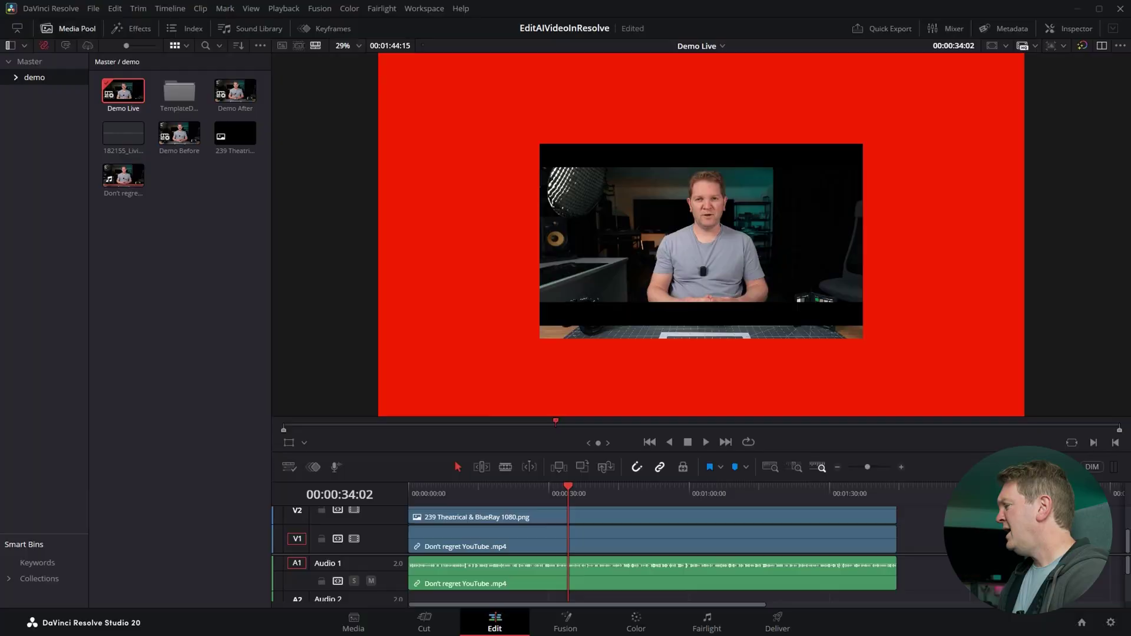
{"action": "left_click", "coordinate": [582, 515]}
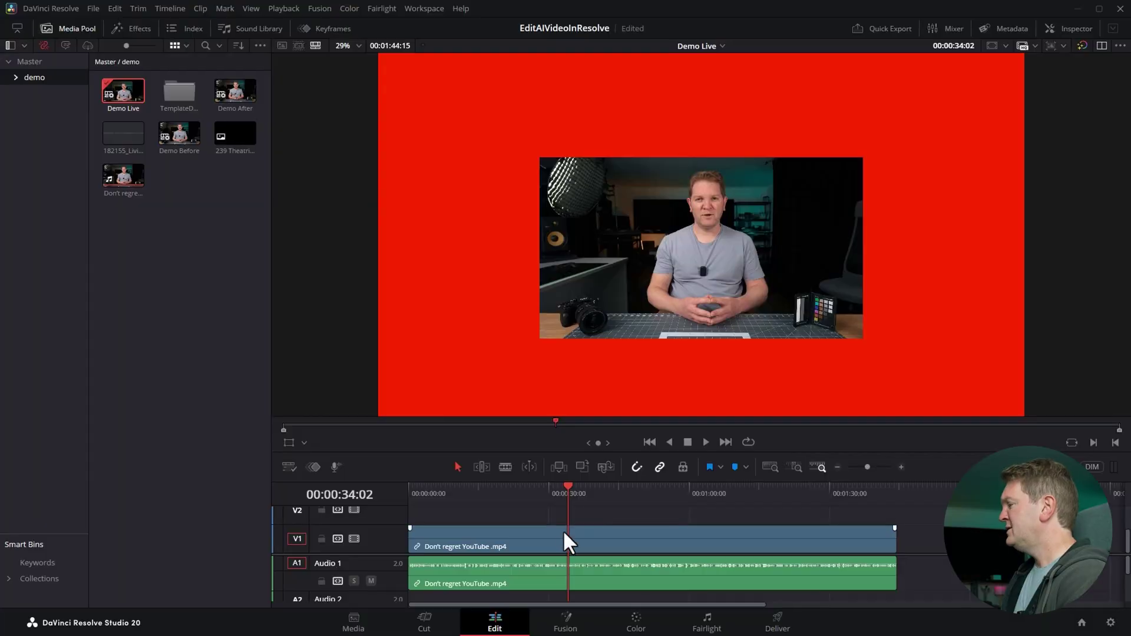
Enable AI Super Scale at 2x Enhanced on the talking-head clip, sharpness about 0.695
{"action": "left_click", "coordinate": [560, 540]}
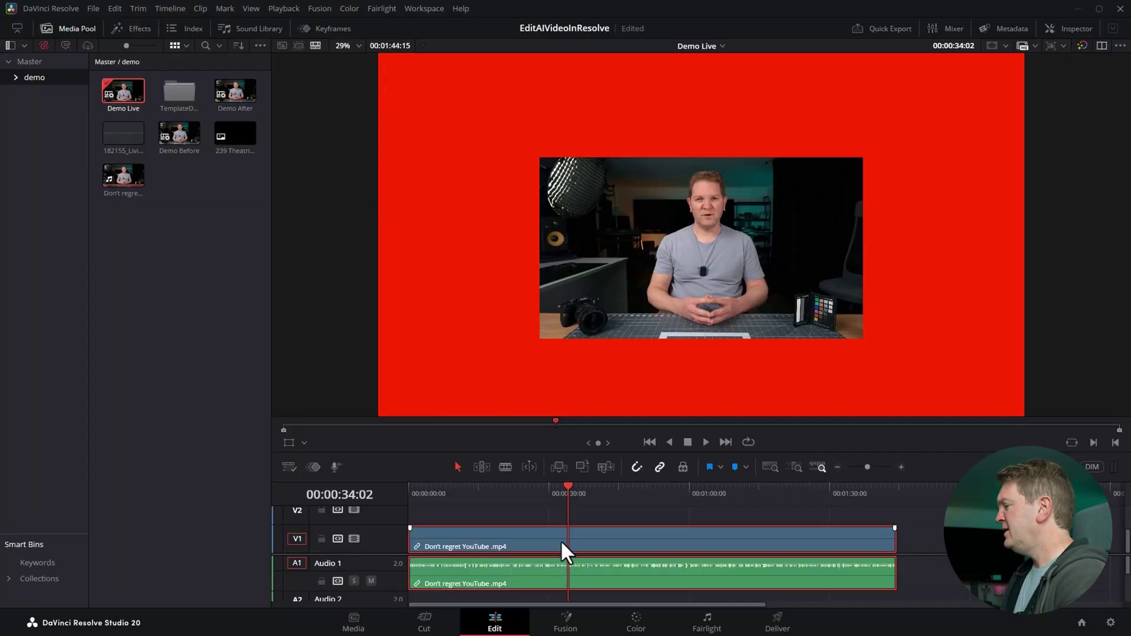
{"action": "left_click", "coordinate": [1061, 22]}
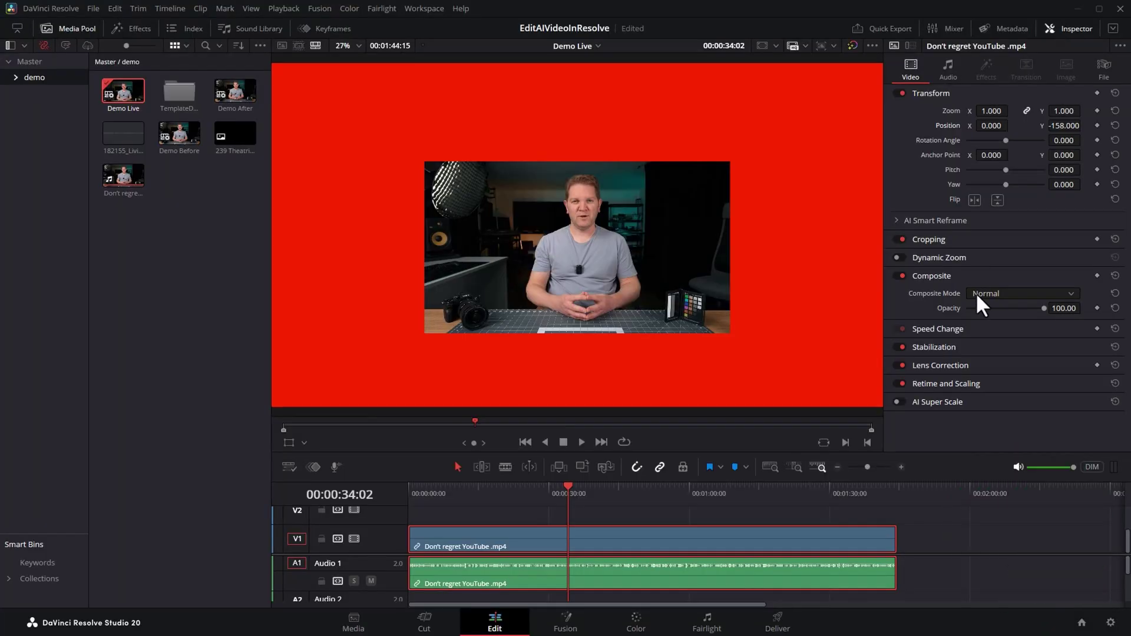
{"action": "left_click", "coordinate": [938, 400]}
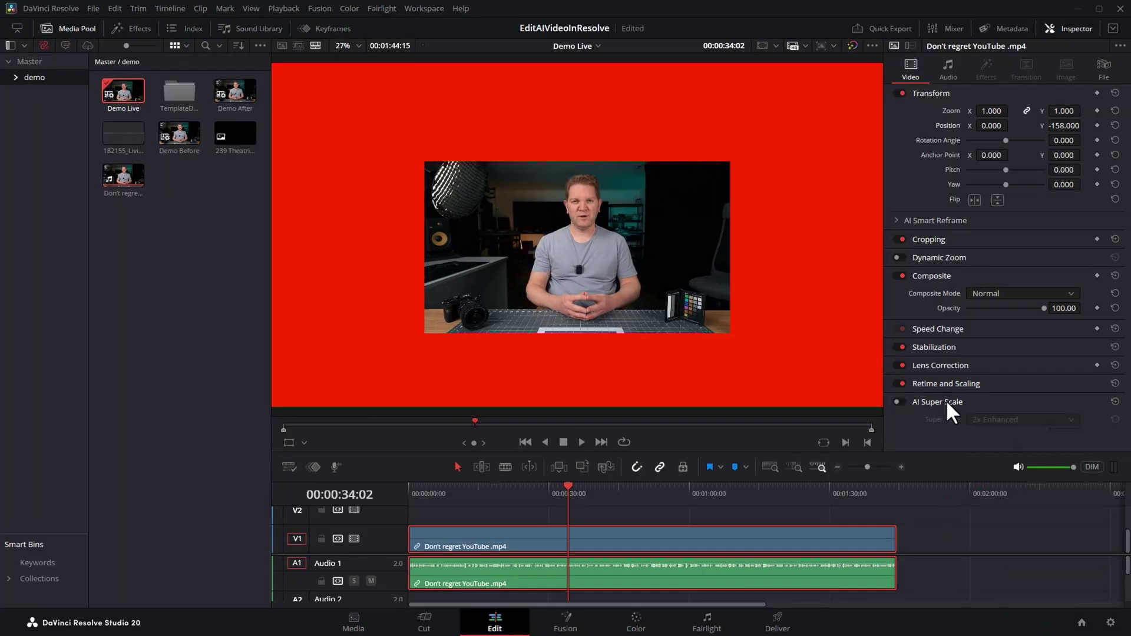
{"action": "left_click", "coordinate": [897, 393]}
{"action": "left_click", "coordinate": [1006, 410]}
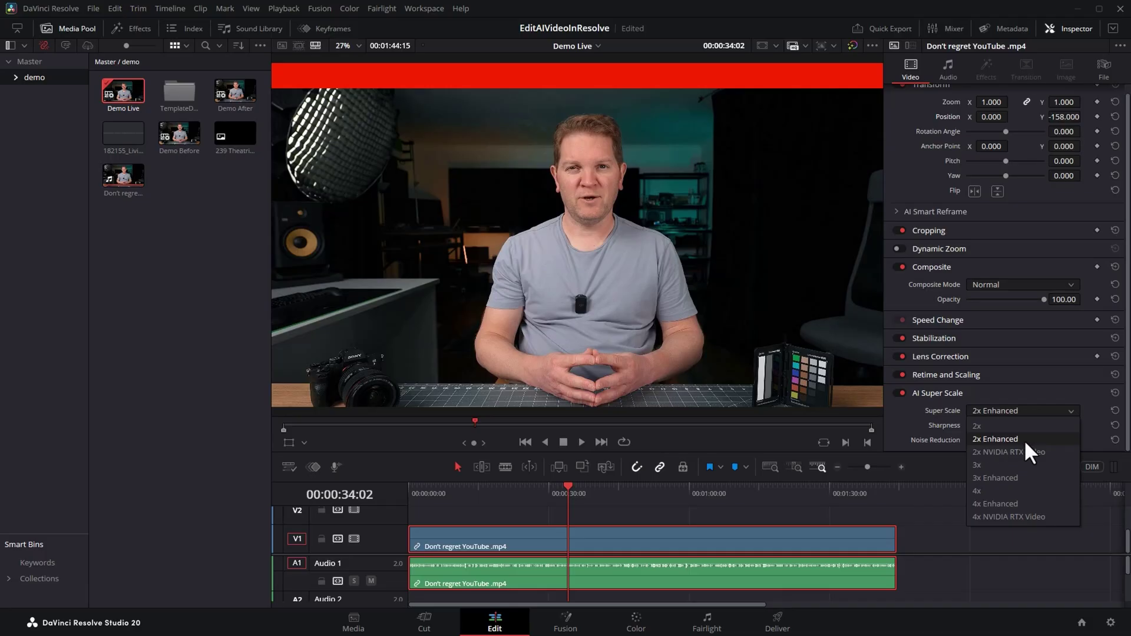
{"action": "left_click", "coordinate": [1023, 439]}
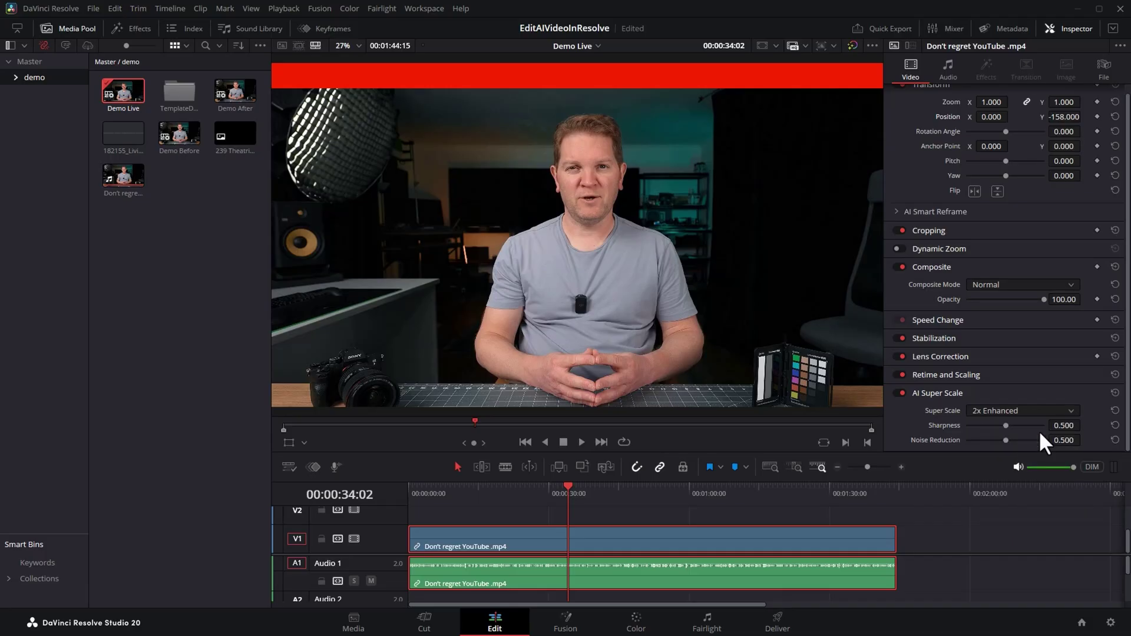
{"action": "left_click_drag", "start_coordinate": [1005, 425], "coordinate": [950, 450]}
Re-centre the clip, toggle the V2 letterbox off and on to compare, and go to the Color page
{"action": "scroll", "coordinate": [1044, 335], "scroll_direction": "up", "scroll_amount": 1}
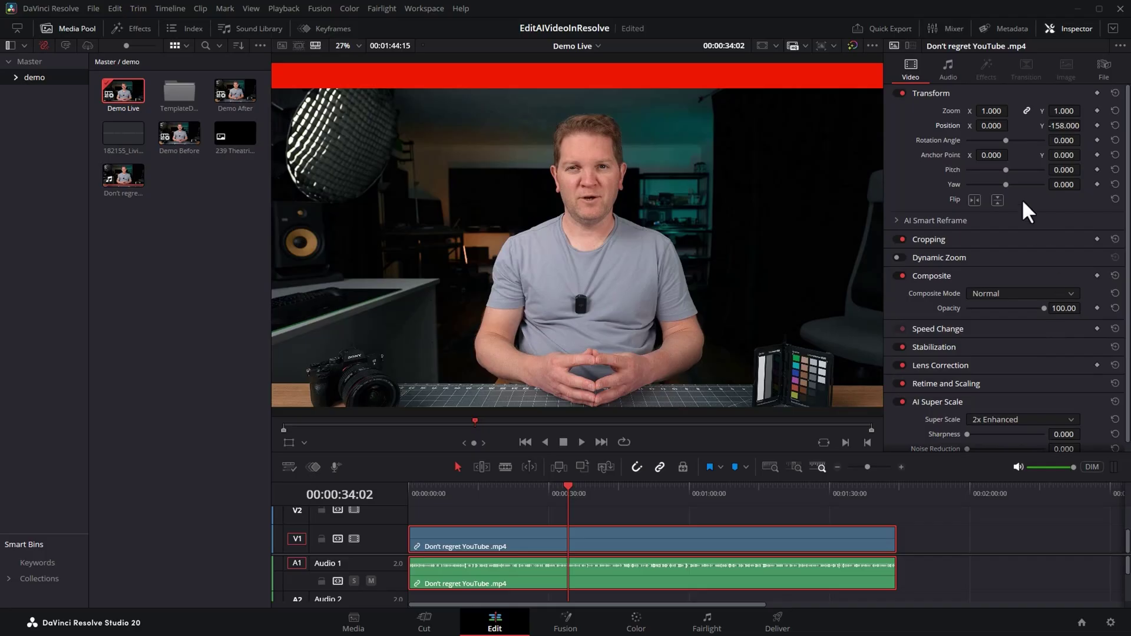
{"action": "left_click", "coordinate": [1115, 93]}
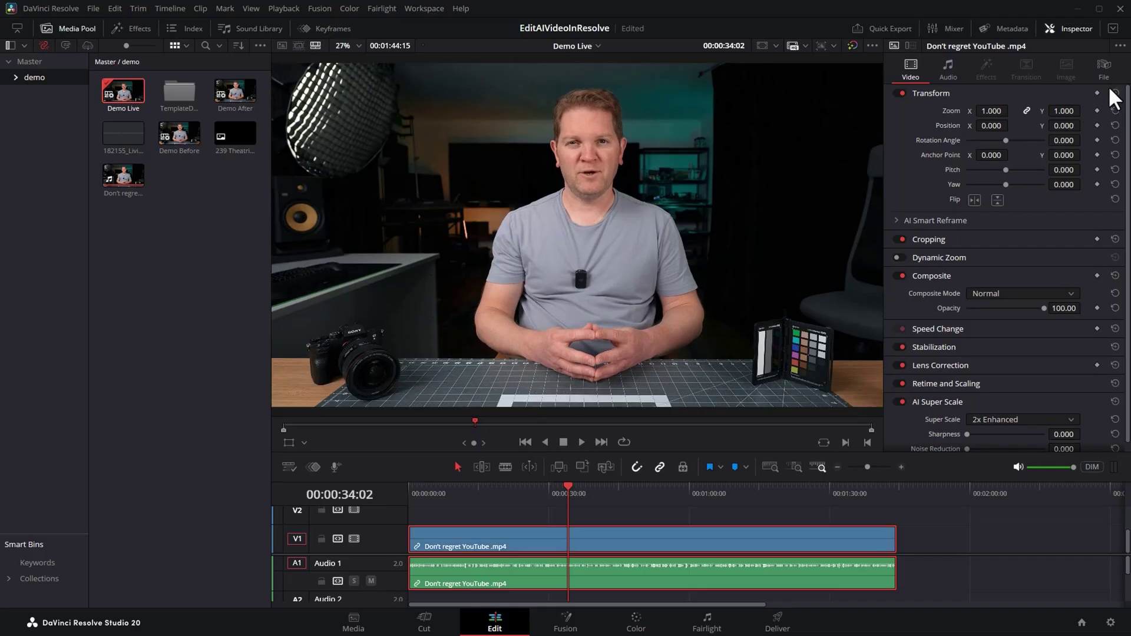
{"action": "left_click", "coordinate": [511, 493]}
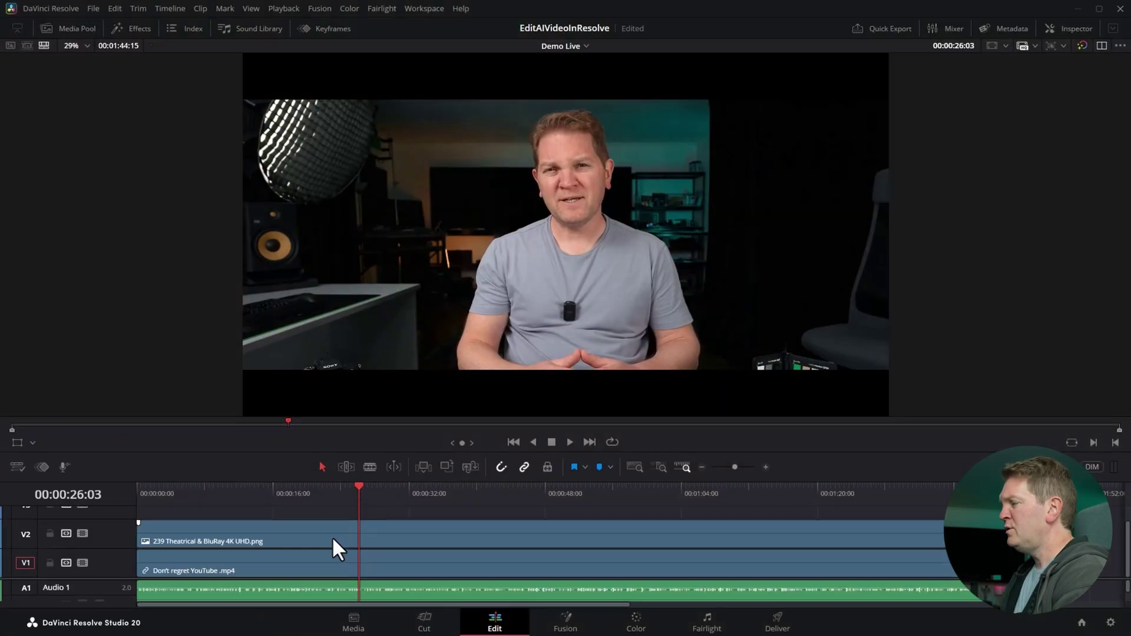
{"action": "left_click", "coordinate": [331, 536]}
{"action": "key", "text": "d"}
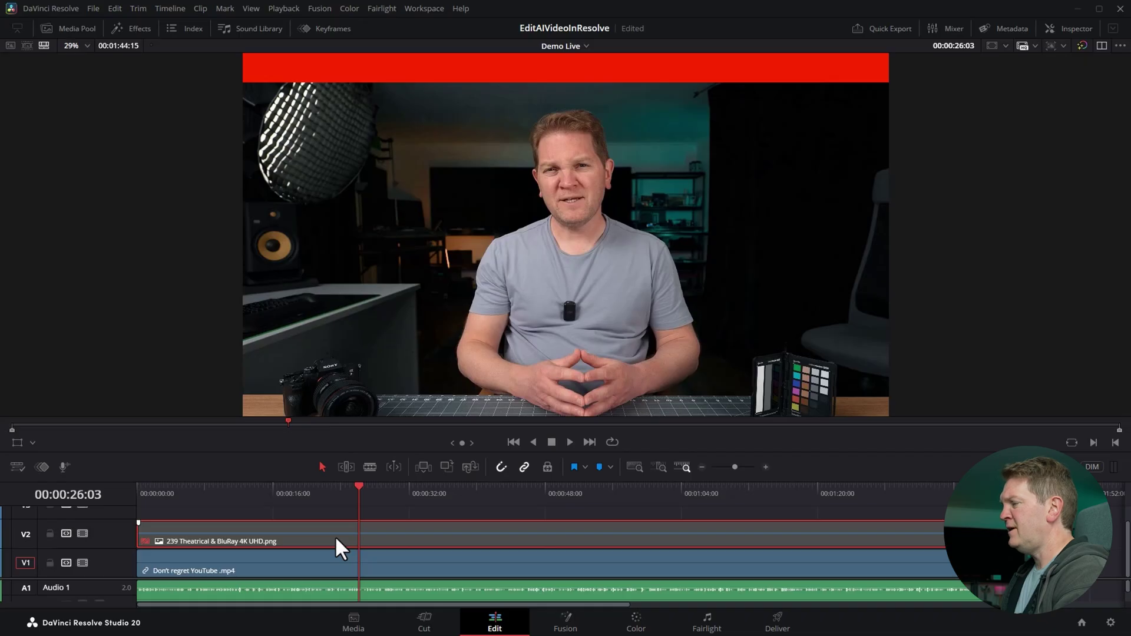
{"action": "key", "text": "d"}
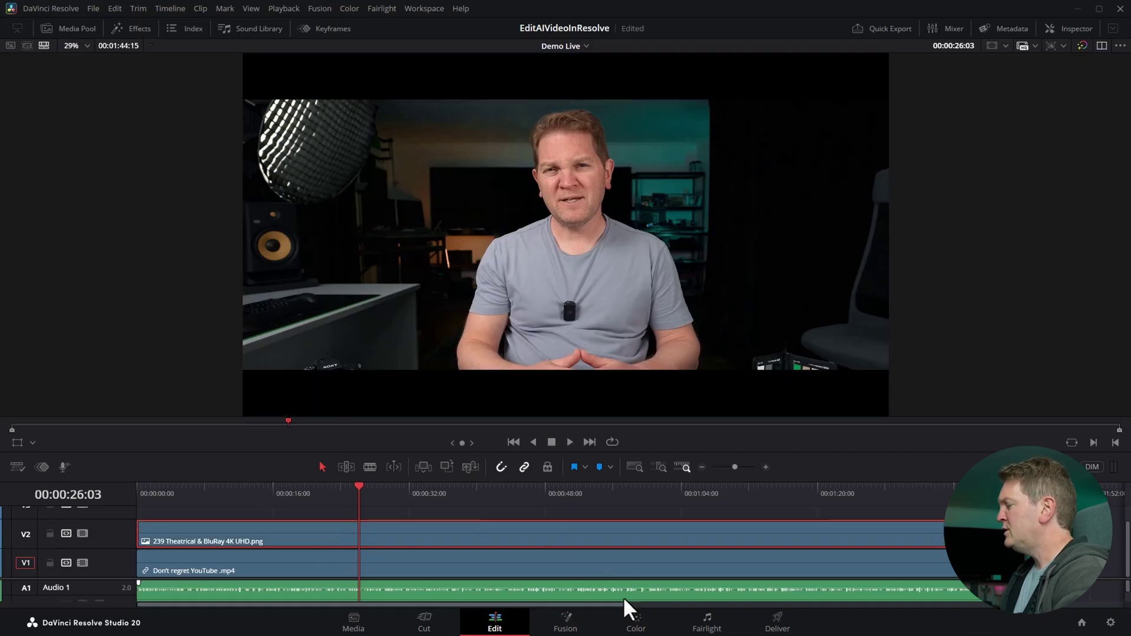
{"action": "left_click", "coordinate": [636, 624]}
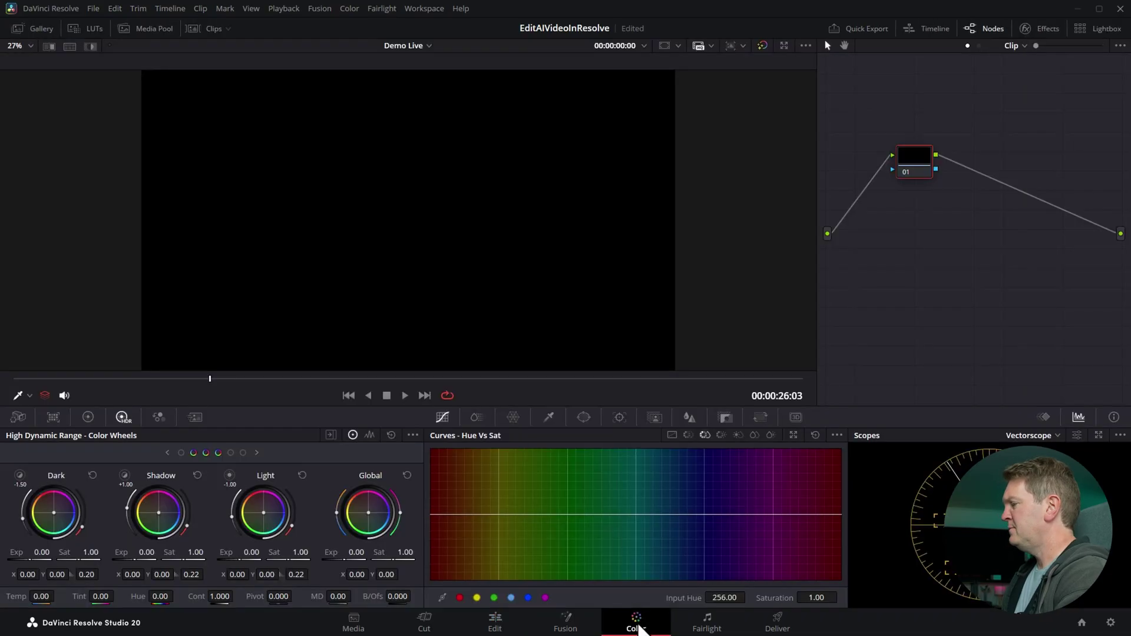
Select the talking-head clip and drag Film Look Creator from a 'film' effects search onto node 01
{"action": "left_click", "coordinate": [200, 29]}
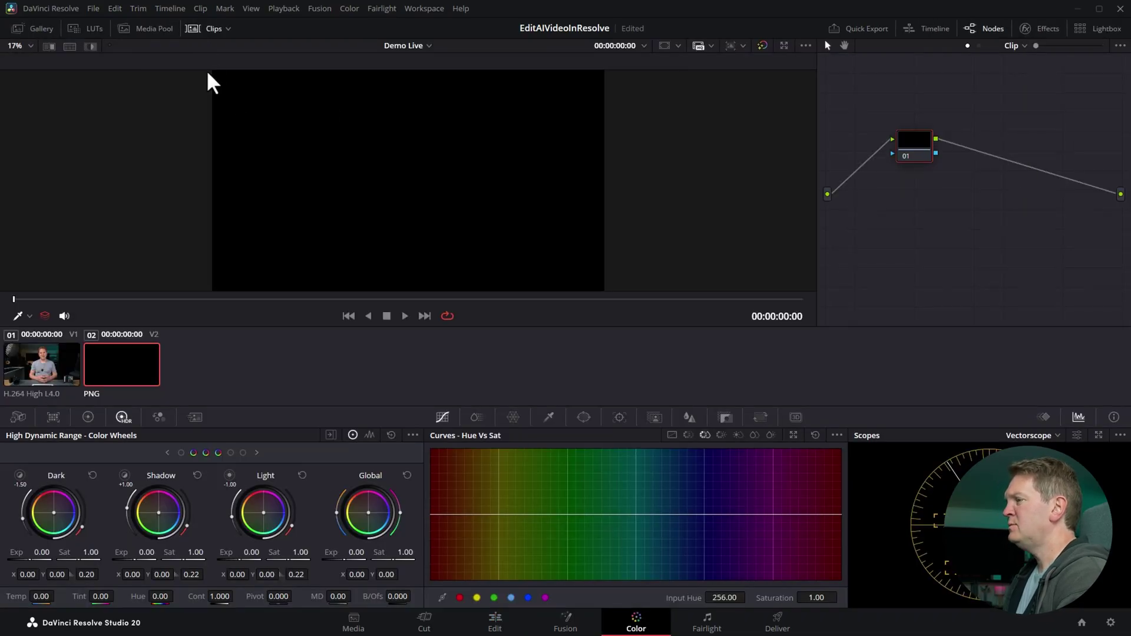
{"action": "left_click", "coordinate": [49, 375]}
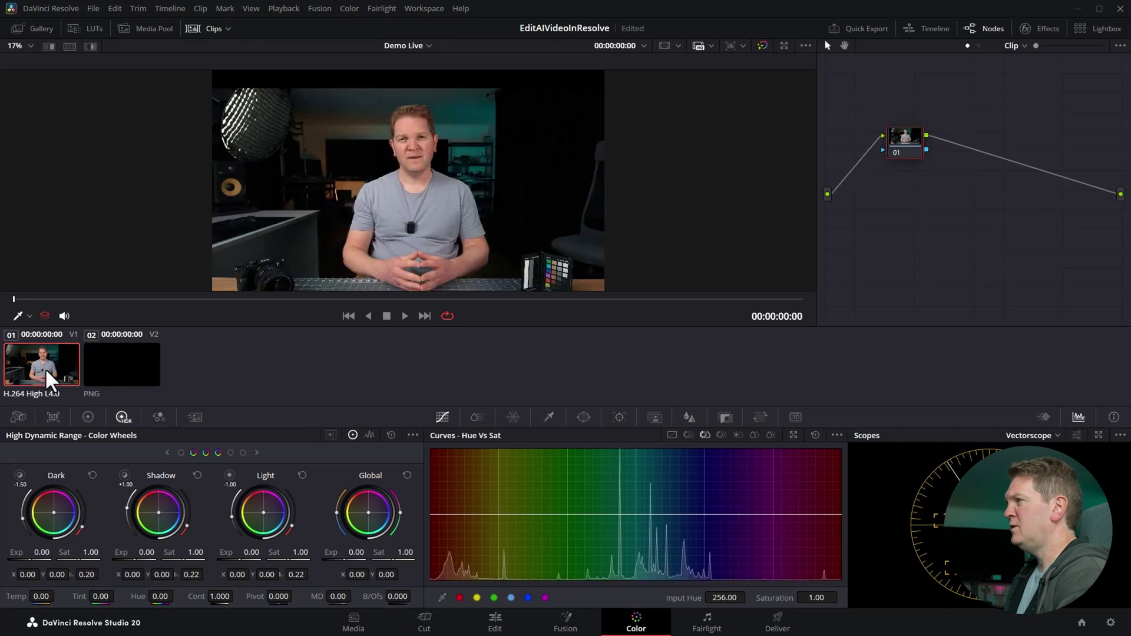
{"action": "left_click", "coordinate": [201, 33]}
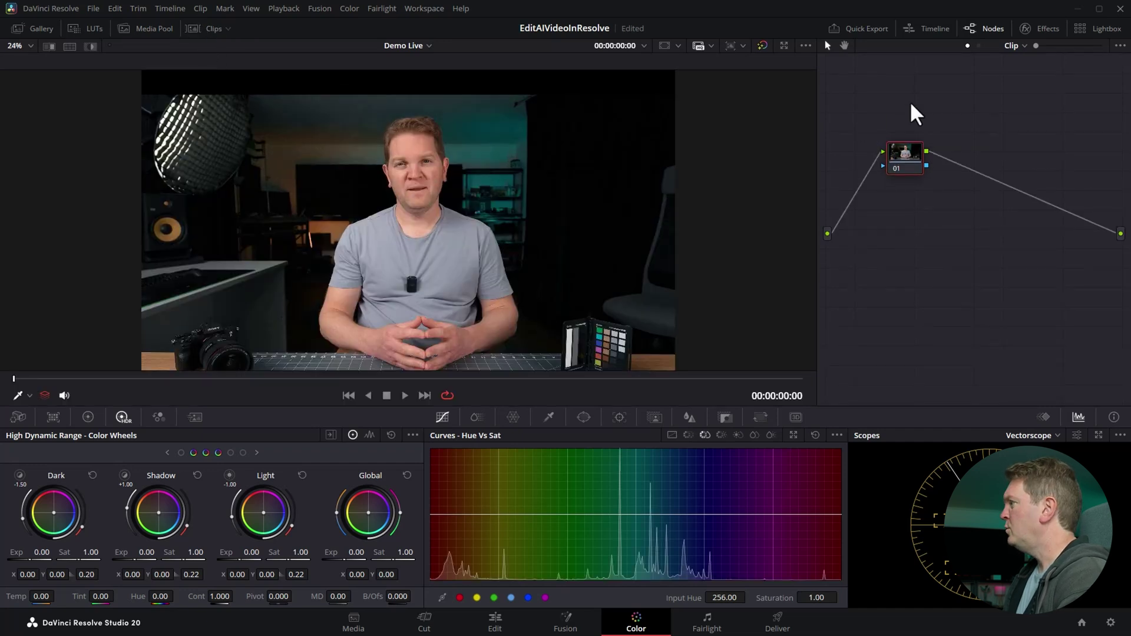
{"action": "left_click", "coordinate": [1047, 29]}
{"action": "left_click", "coordinate": [980, 68]}
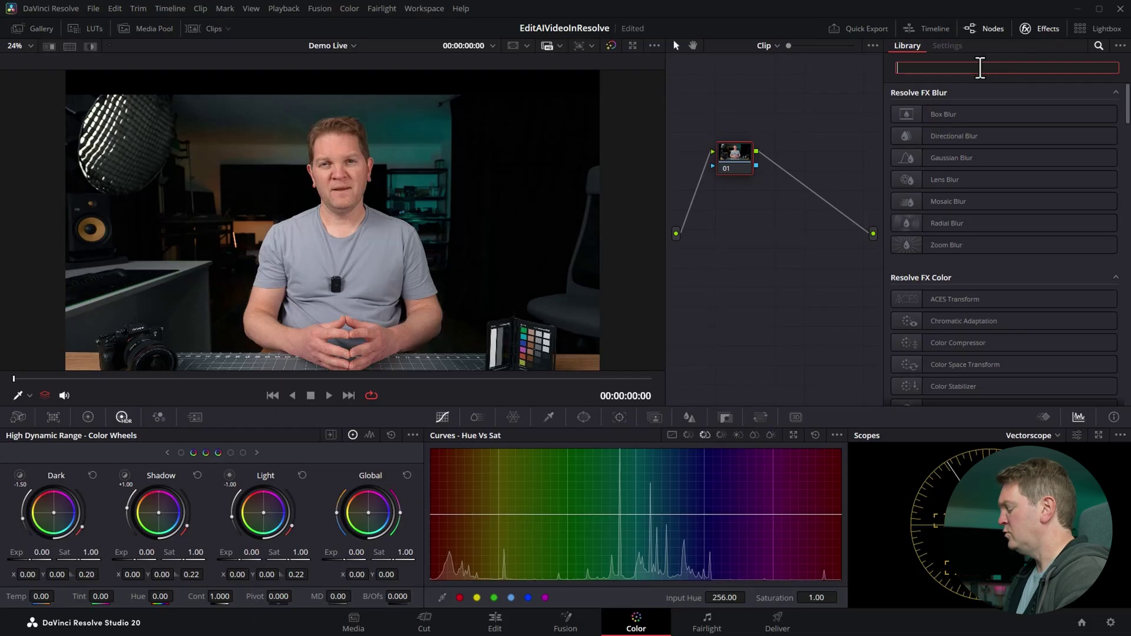
{"action": "type", "text": "film"}
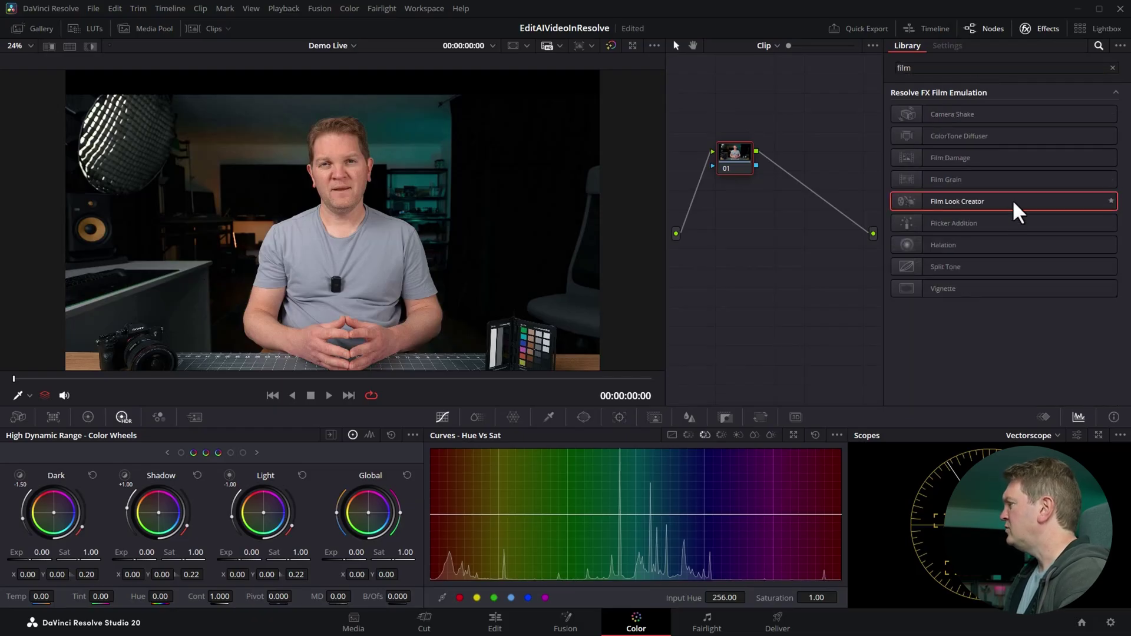
{"action": "left_click_drag", "start_coordinate": [1015, 206], "coordinate": [736, 164]}
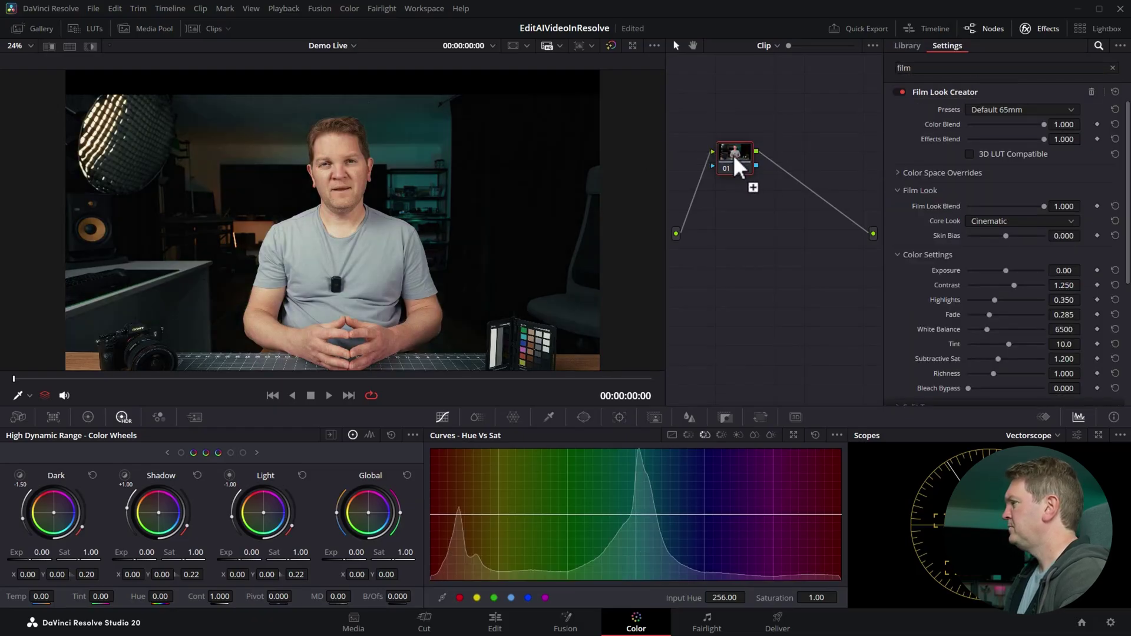
Try Default 35mm, Cinematic, Bleach Bypass and Default 65mm presets, settling on Clean Slate
{"action": "left_click", "coordinate": [1067, 110]}
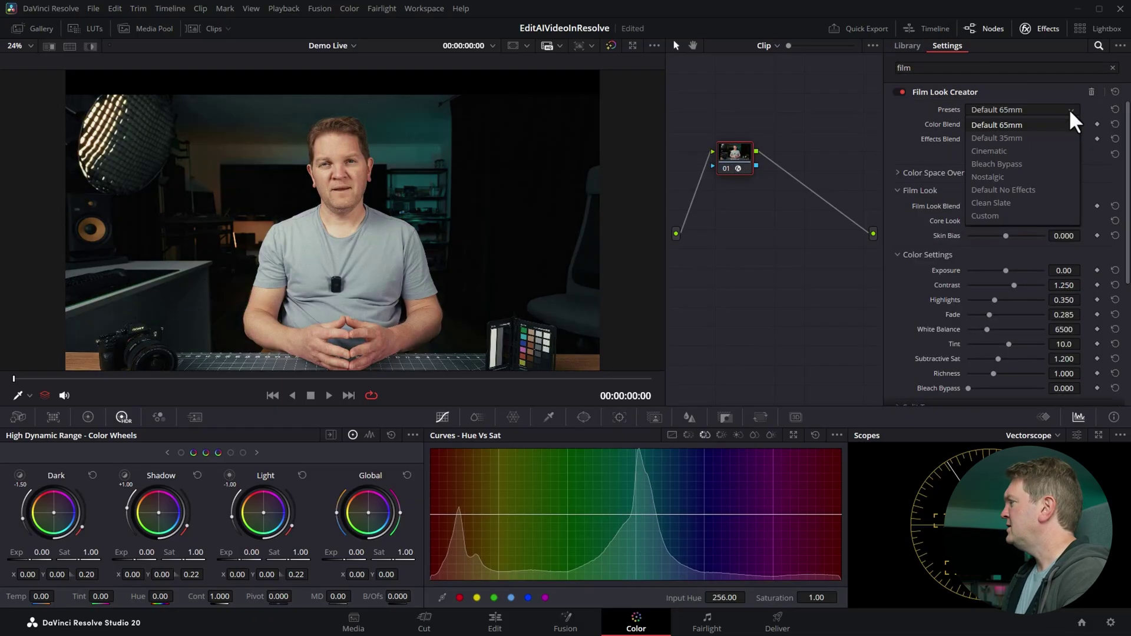
{"action": "left_click", "coordinate": [1043, 139]}
{"action": "left_click", "coordinate": [1072, 112]}
{"action": "left_click", "coordinate": [1057, 150]}
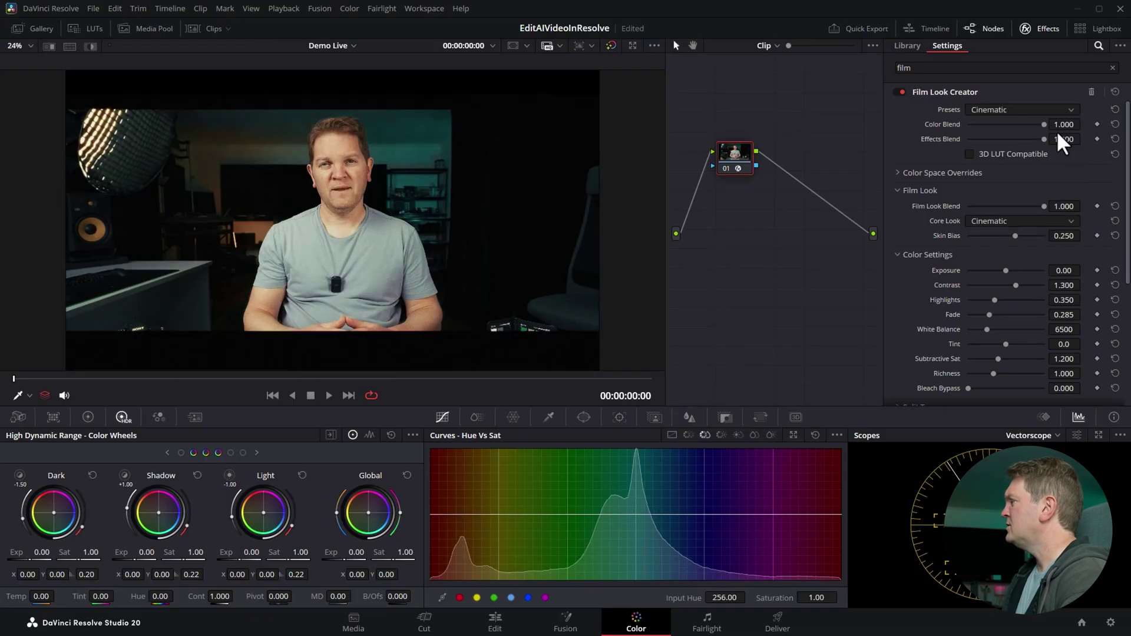
{"action": "left_click", "coordinate": [1071, 112]}
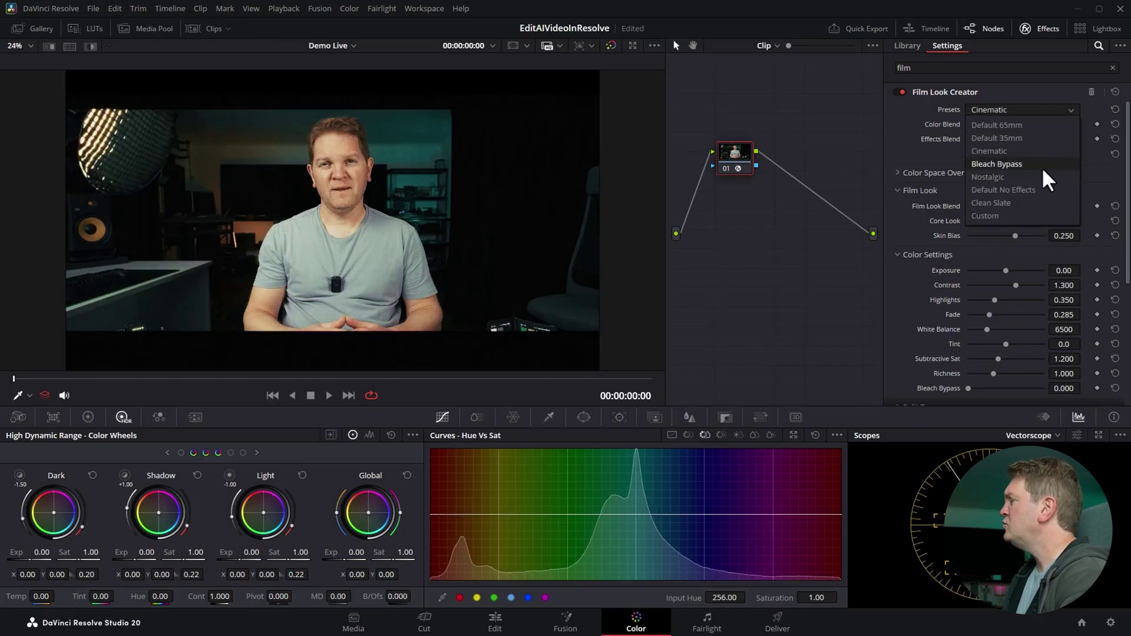
{"action": "left_click", "coordinate": [1057, 164]}
{"action": "left_click", "coordinate": [1073, 111]}
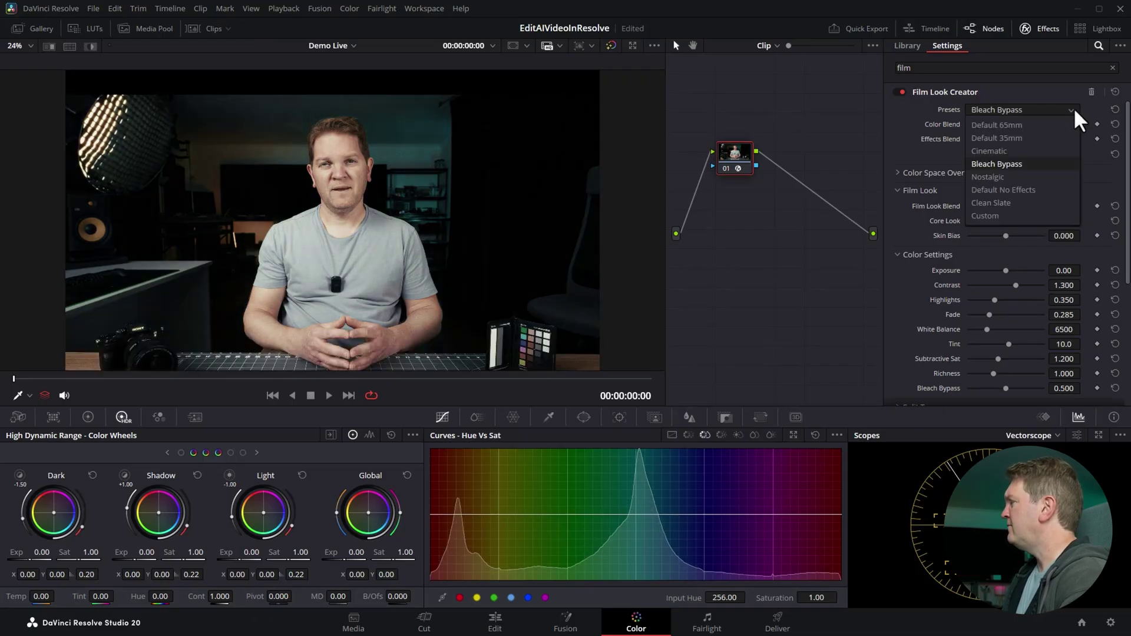
{"action": "left_click", "coordinate": [1025, 126]}
{"action": "left_click", "coordinate": [1072, 110]}
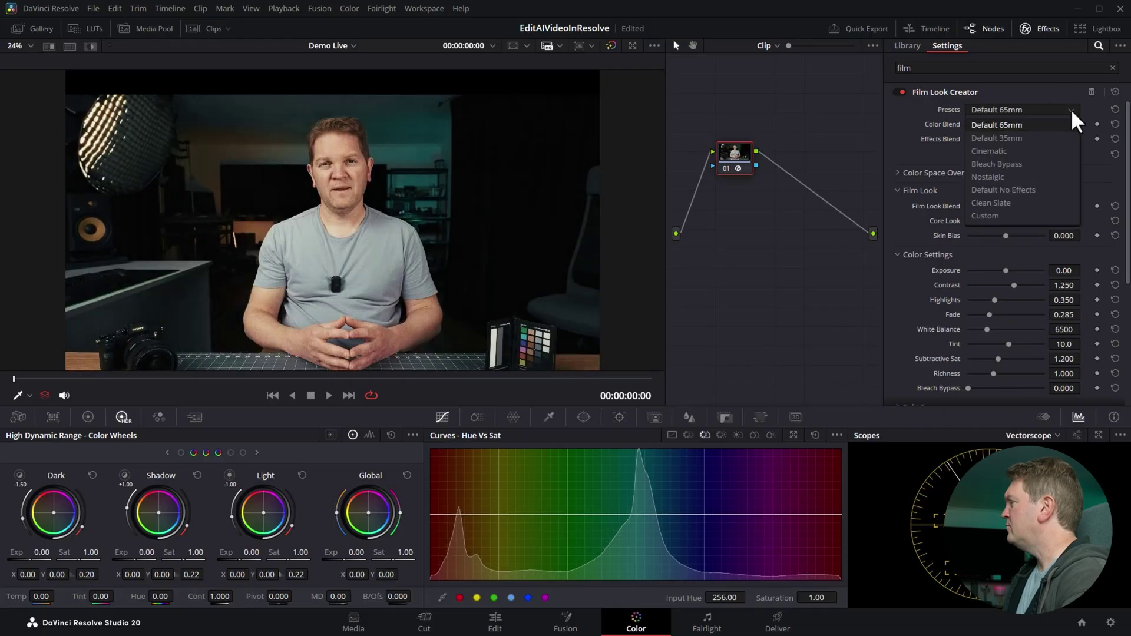
{"action": "left_click", "coordinate": [1019, 202]}
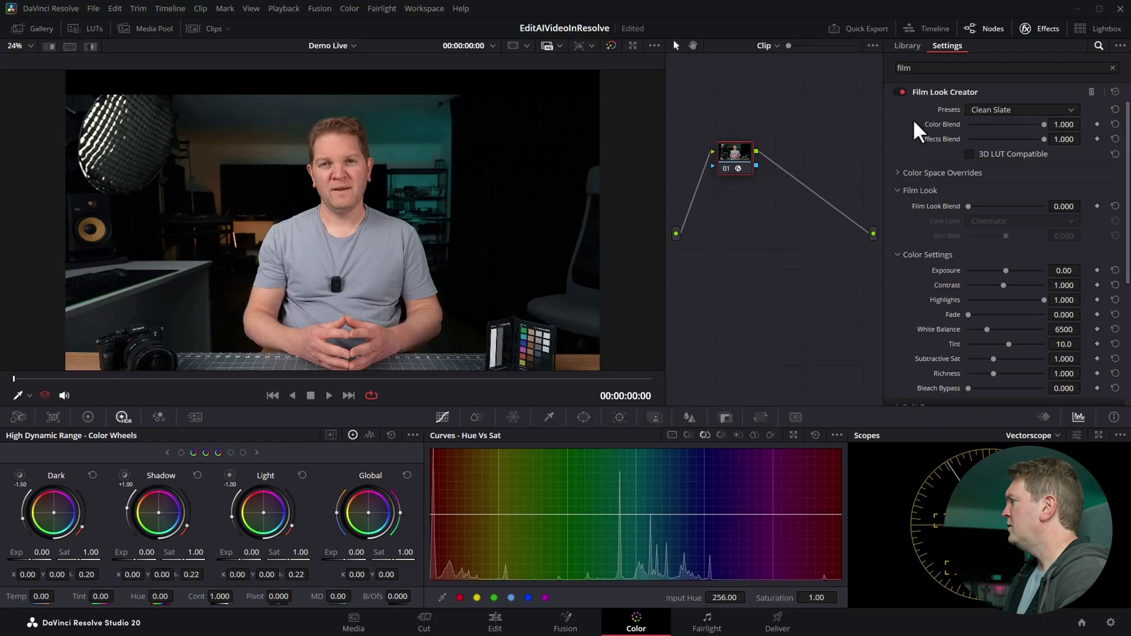
Collapse the Color Settings, Film Look, Vignette and Halation sections
{"action": "left_click", "coordinate": [899, 255]}
{"action": "left_click", "coordinate": [898, 191]}
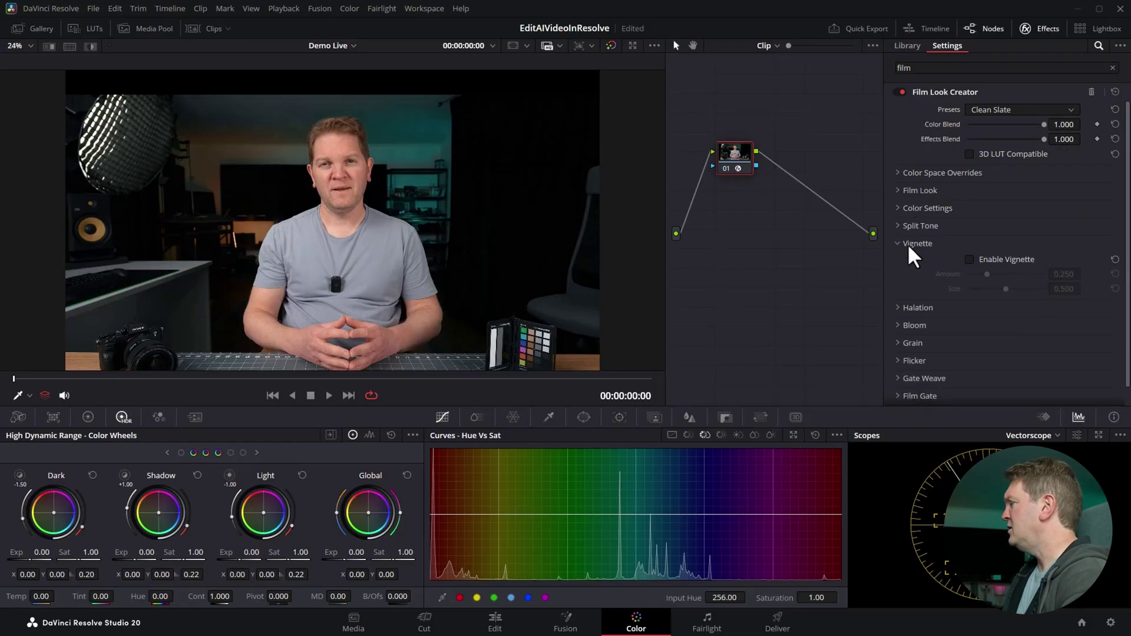
{"action": "left_click", "coordinate": [897, 244]}
{"action": "left_click", "coordinate": [899, 262]}
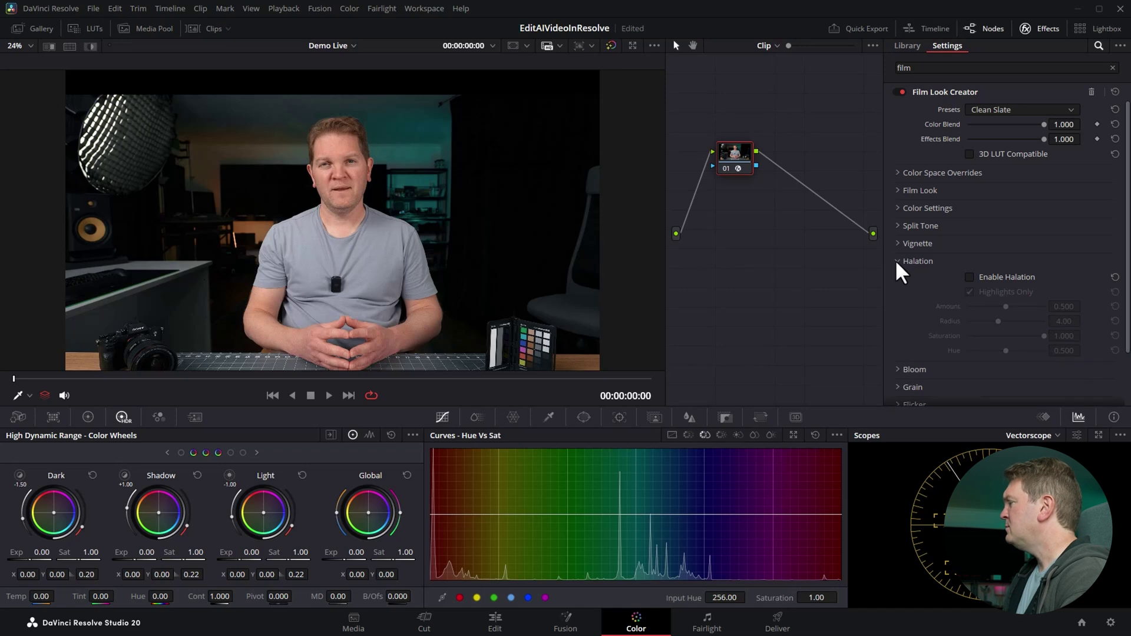
{"action": "left_click", "coordinate": [897, 261]}
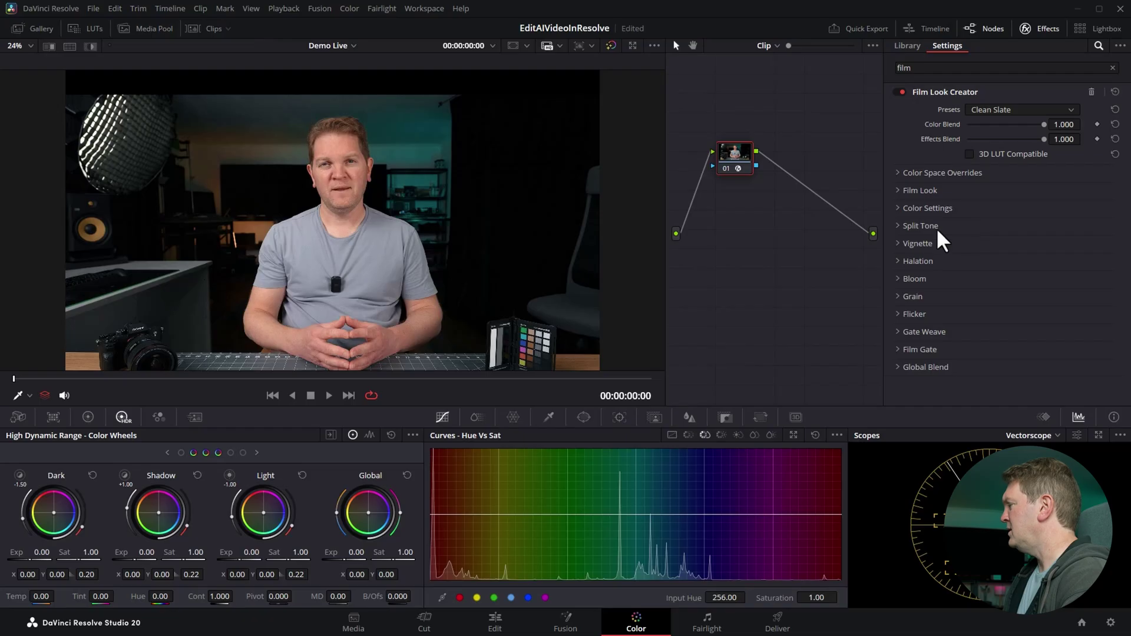
Enable the Film Look Creator vignette with Amount and Size both at 1.000
{"action": "left_click", "coordinate": [897, 244]}
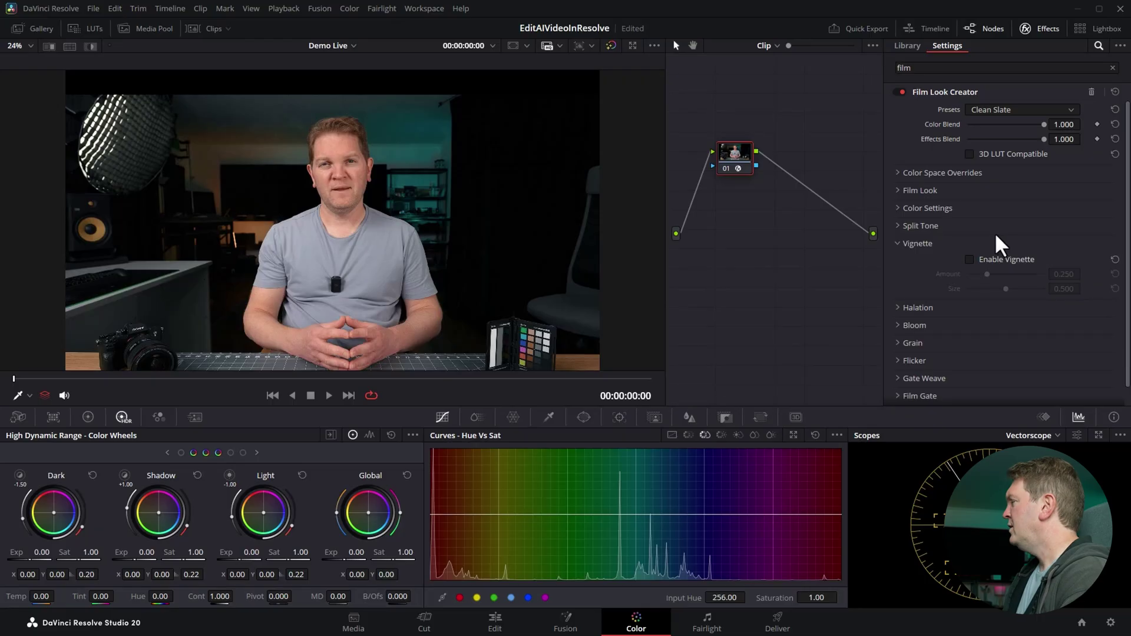
{"action": "left_click", "coordinate": [969, 259]}
{"action": "left_click_drag", "start_coordinate": [987, 274], "coordinate": [1128, 283]}
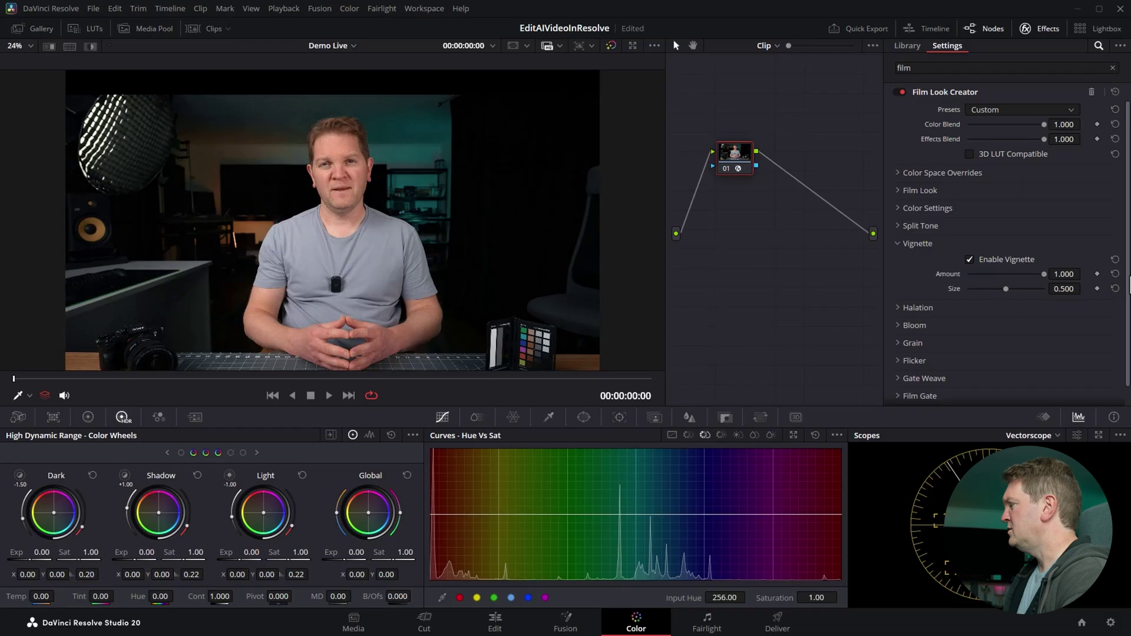
{"action": "left_click_drag", "start_coordinate": [1005, 288], "coordinate": [1050, 301]}
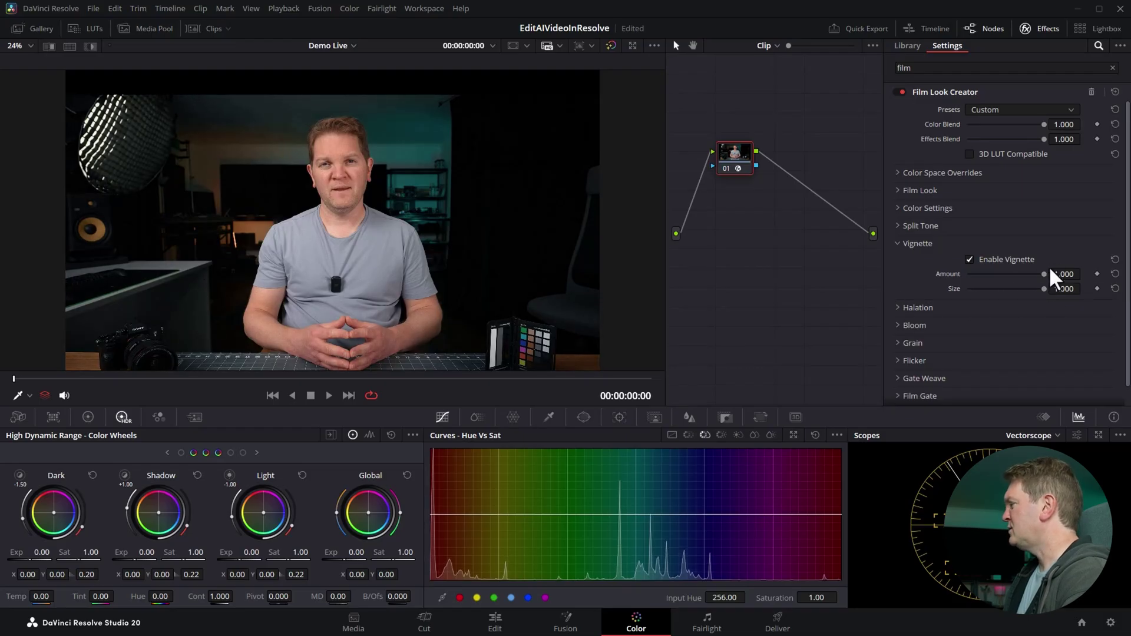
{"action": "scroll", "coordinate": [968, 250], "scroll_direction": "down", "scroll_amount": 1}
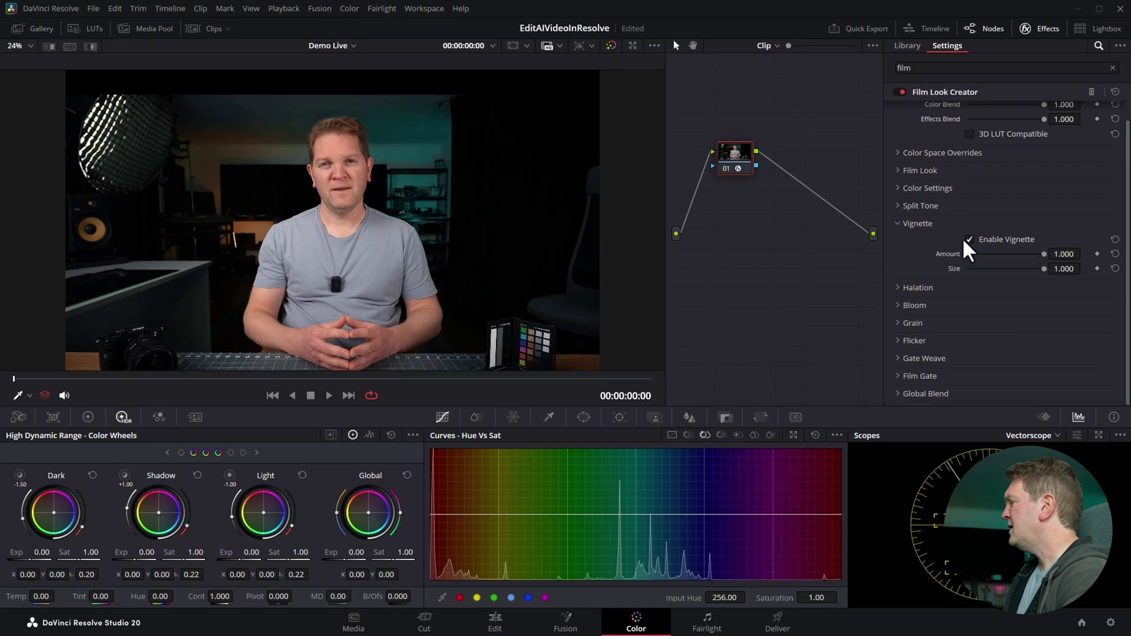
Enable Grain with the 35mm preset at Amount 0.300
{"action": "left_click", "coordinate": [898, 324]}
{"action": "scroll", "coordinate": [1004, 289], "scroll_direction": "down", "scroll_amount": 5}
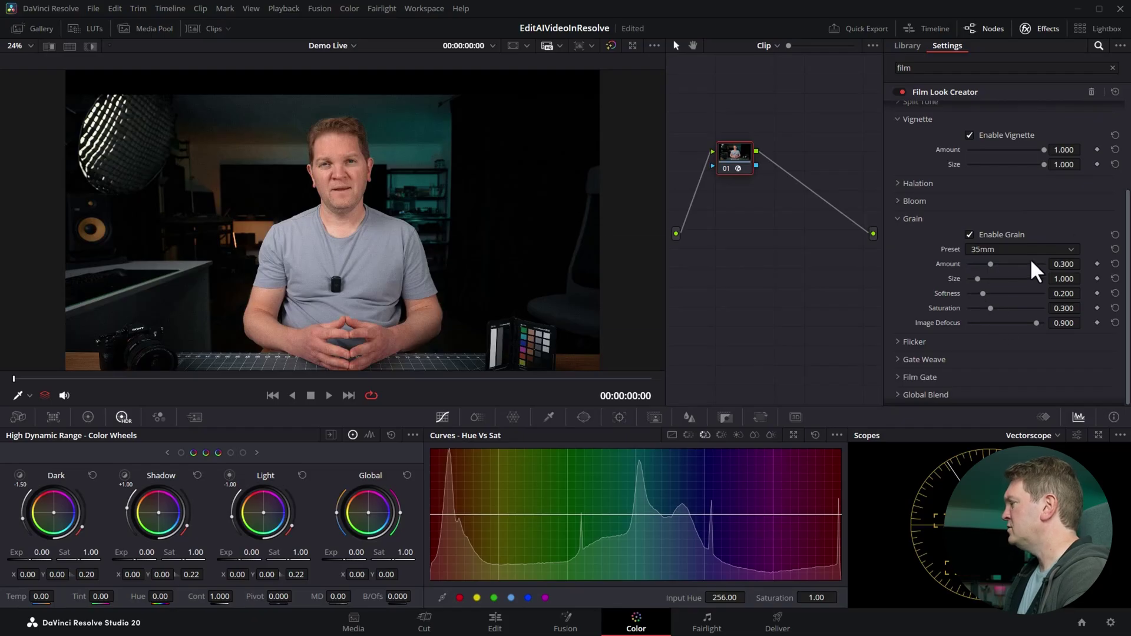
{"action": "left_click", "coordinate": [1071, 251]}
{"action": "left_click", "coordinate": [1067, 240]}
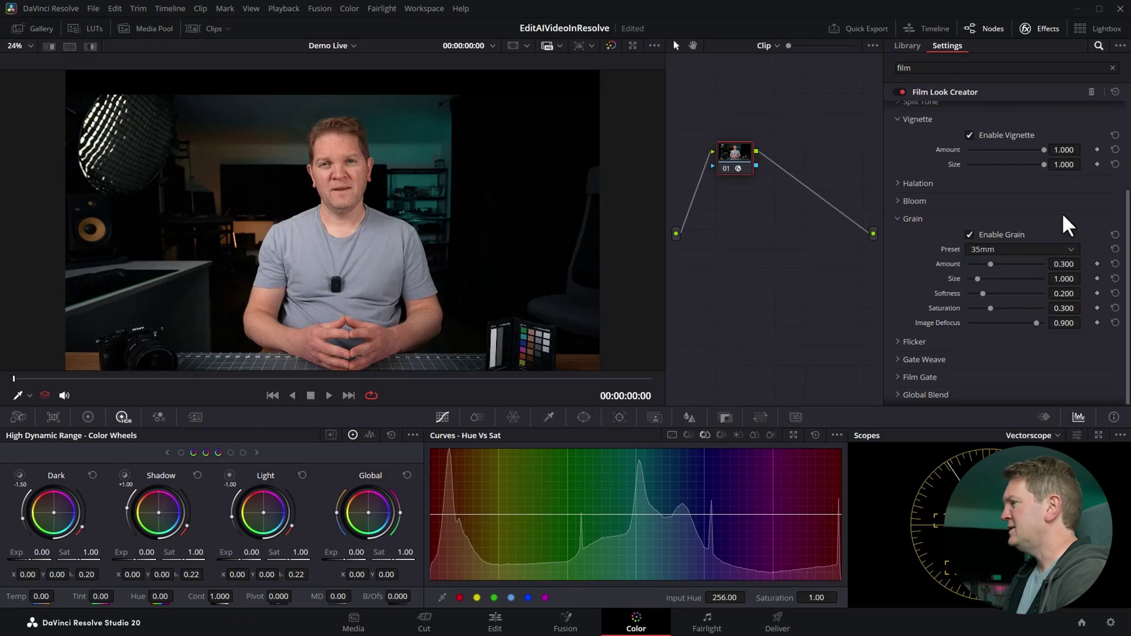
{"action": "scroll", "coordinate": [368, 259], "scroll_direction": "up", "scroll_amount": 5}
{"action": "scroll", "coordinate": [445, 194], "scroll_direction": "up", "scroll_amount": 2}
{"action": "scroll", "coordinate": [451, 106], "scroll_direction": "up", "scroll_amount": 2}
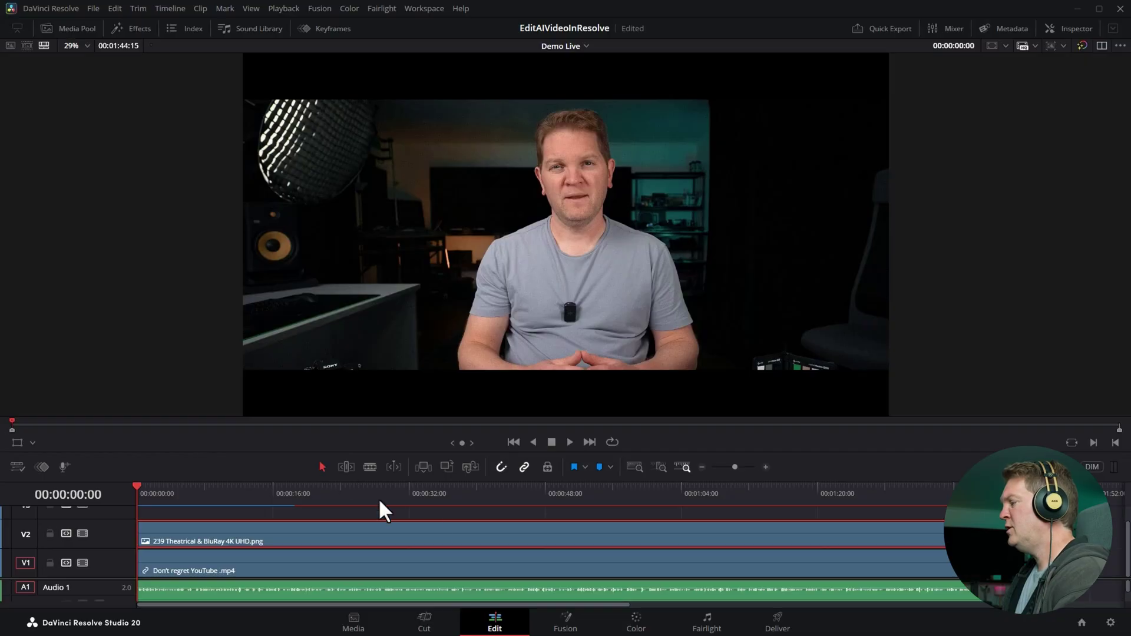
On the Fairlight page, give Audio 1 a low cut near 79 Hz and boosts around 133 Hz and 724 Hz
{"action": "left_click", "coordinate": [710, 622]}
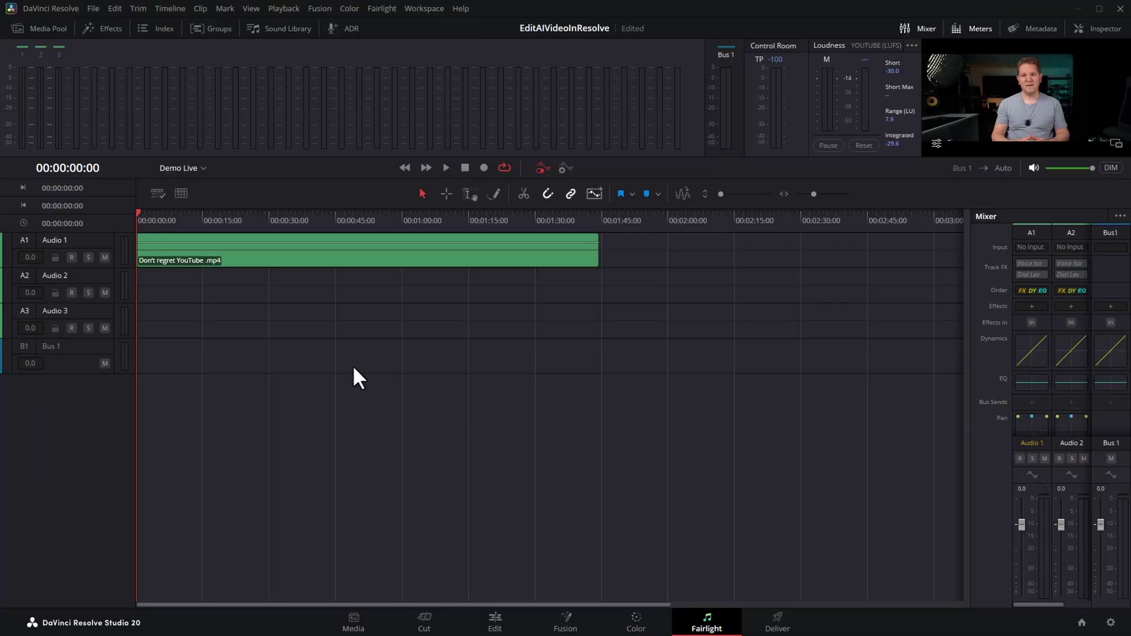
{"action": "left_click", "coordinate": [53, 236]}
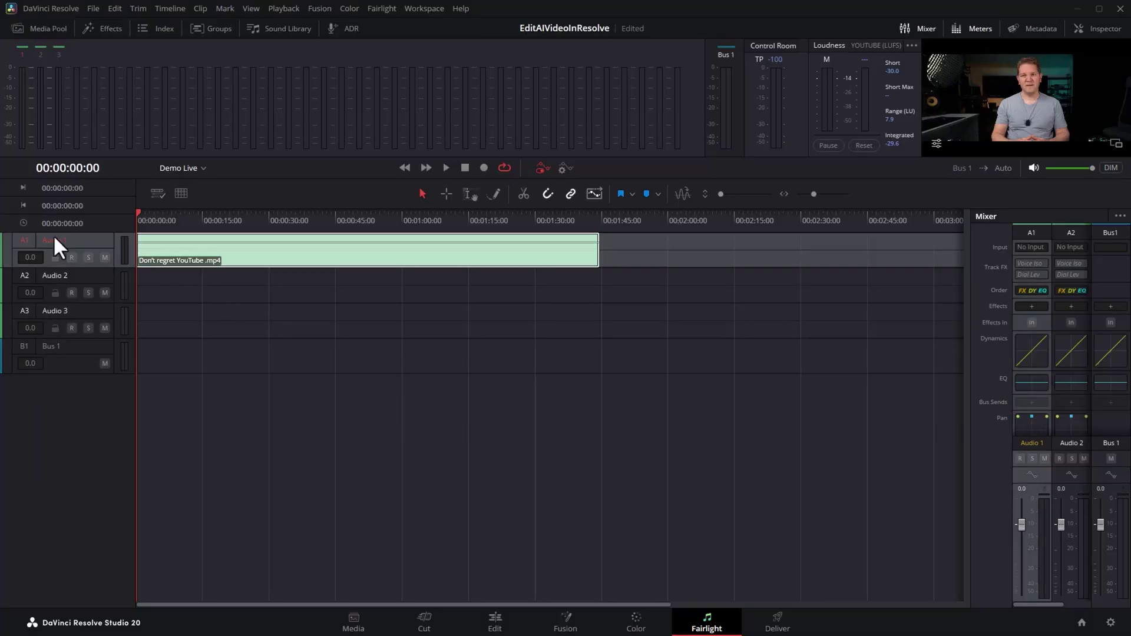
{"action": "double_click", "coordinate": [1039, 386]}
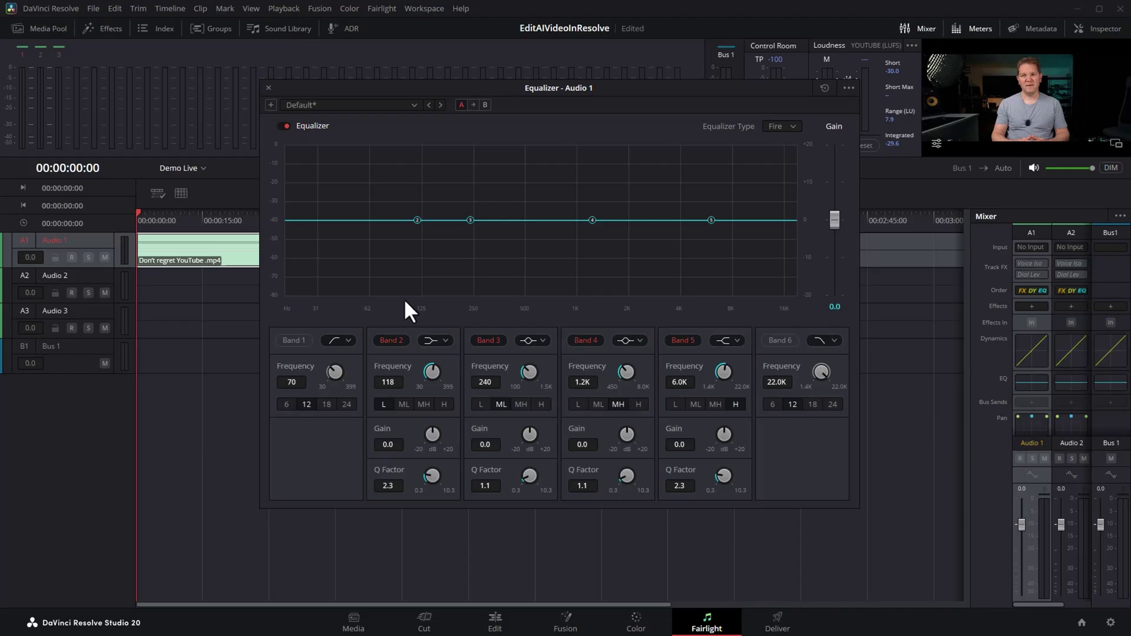
{"action": "key", "text": "space"}
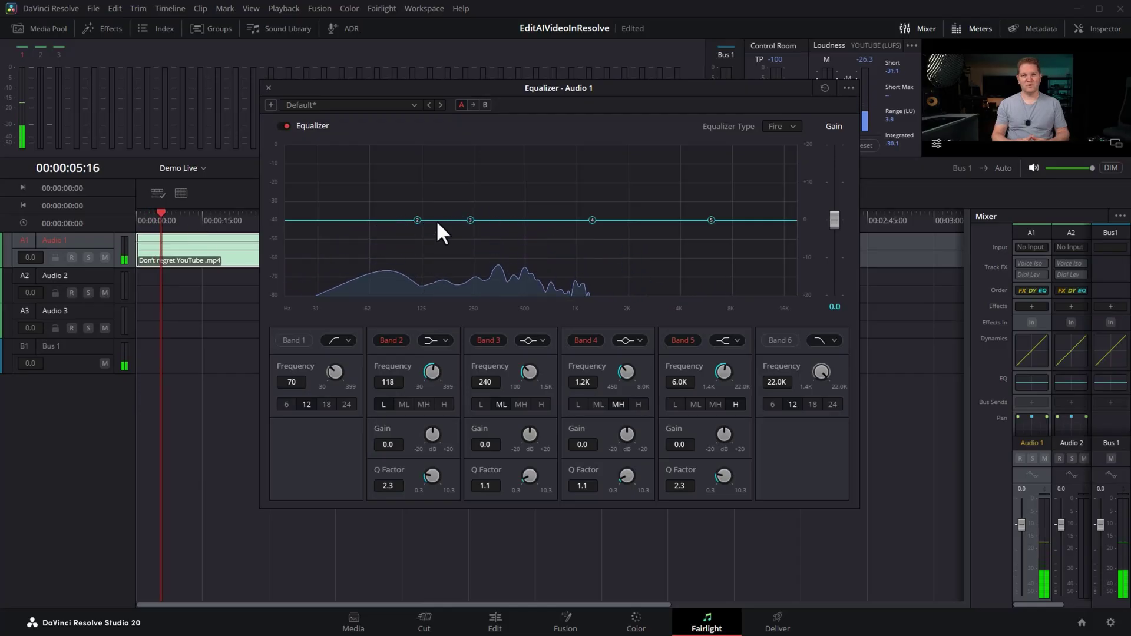
{"action": "left_click", "coordinate": [298, 340]}
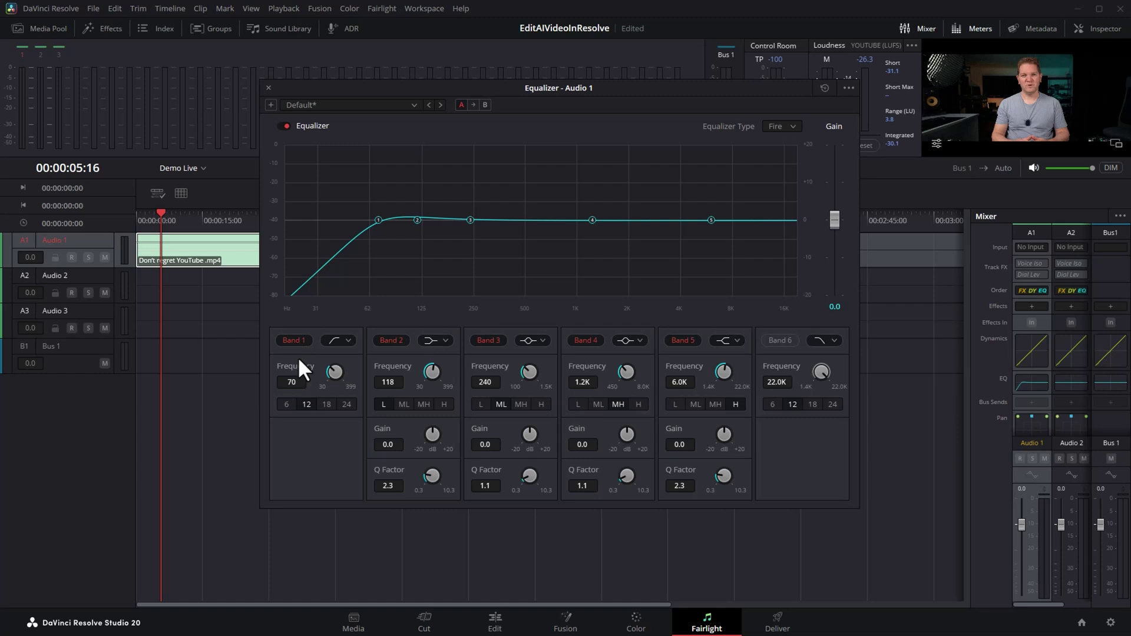
{"action": "mouse_move", "coordinate": [335, 370]}
{"action": "left_mouse_down"}
{"action": "mouse_move", "coordinate": [351, 369]}
{"action": "mouse_move", "coordinate": [340, 372]}
{"action": "left_mouse_up"}
{"action": "left_click_drag", "start_coordinate": [417, 220], "coordinate": [425, 210]}
{"action": "left_click_drag", "start_coordinate": [592, 219], "coordinate": [553, 212]}
Play from the start, comparing the EQ bypassed and re-enabled
{"action": "key", "text": "Home"}
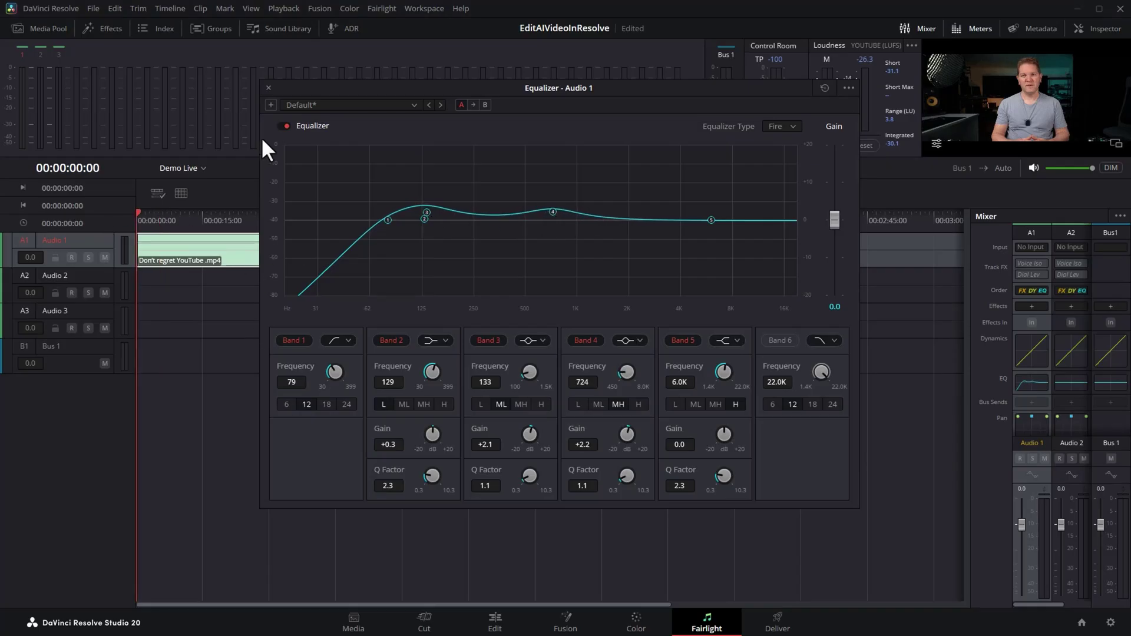
{"action": "key", "text": "space"}
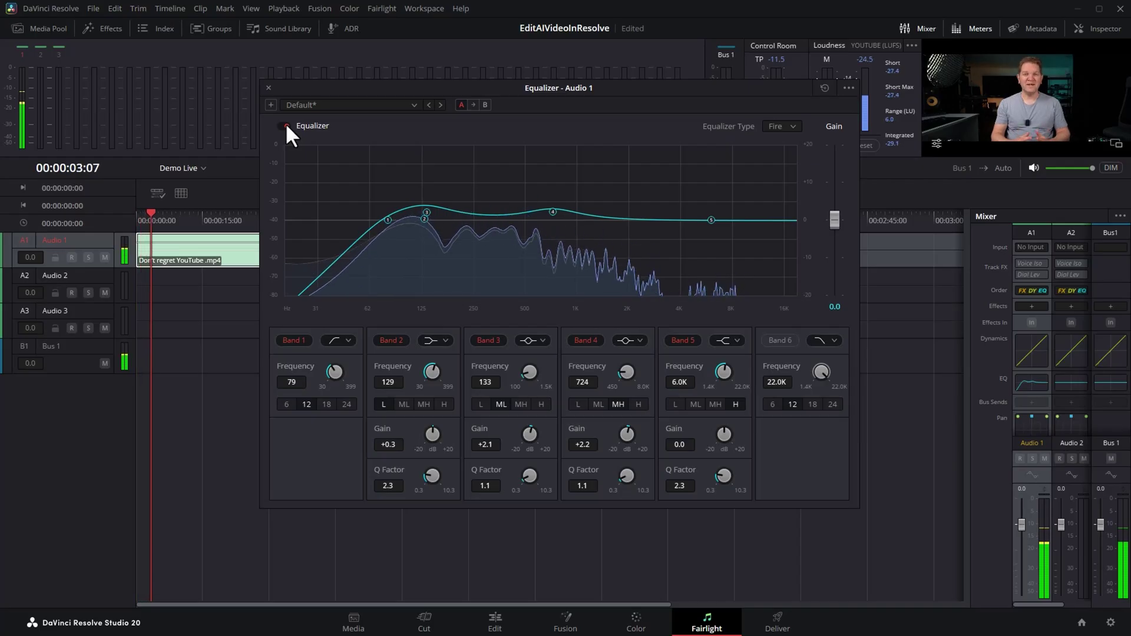
{"action": "left_click", "coordinate": [285, 125]}
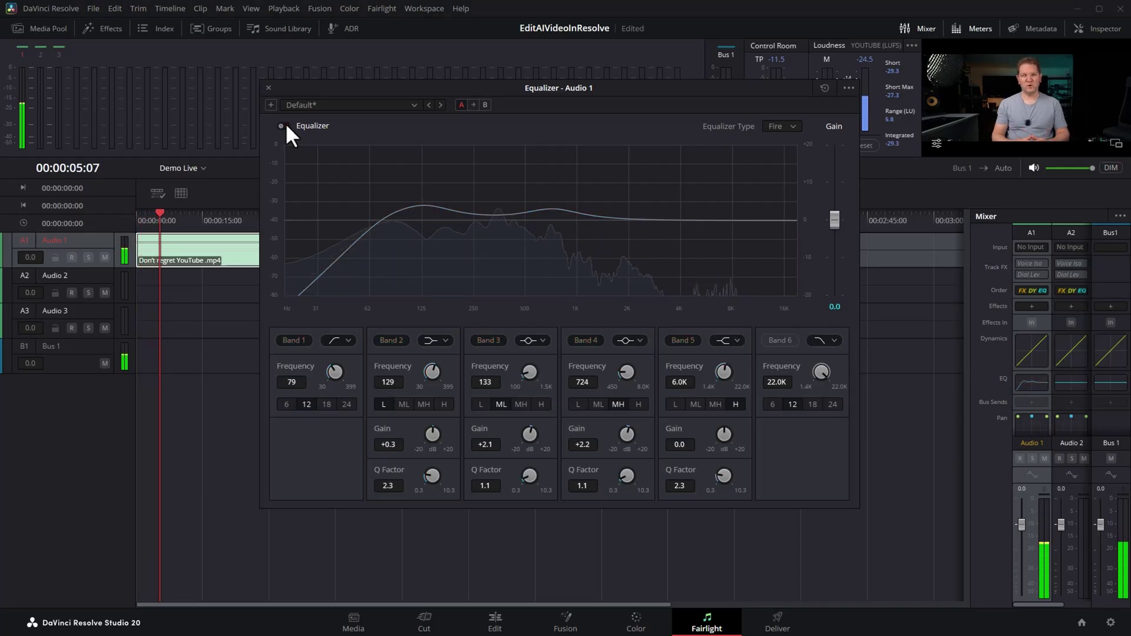
{"action": "left_click", "coordinate": [285, 124]}
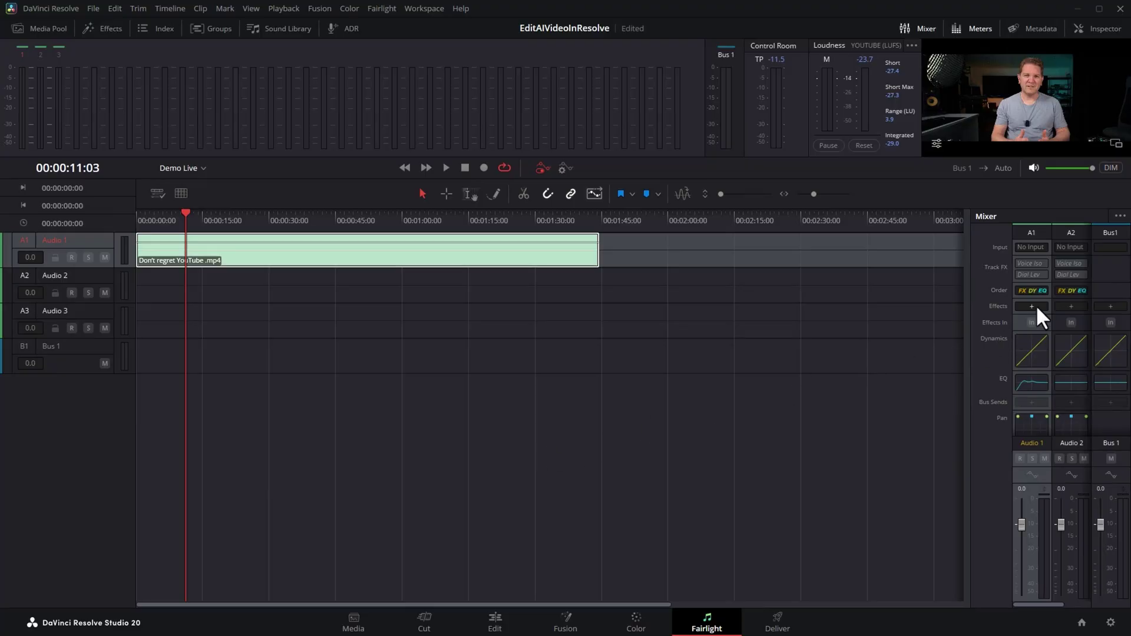
Add a Reverb to Audio 1 using the Concert Hall preset
{"action": "left_click", "coordinate": [1034, 306]}
{"action": "mouse_move", "coordinate": [1066, 460]}
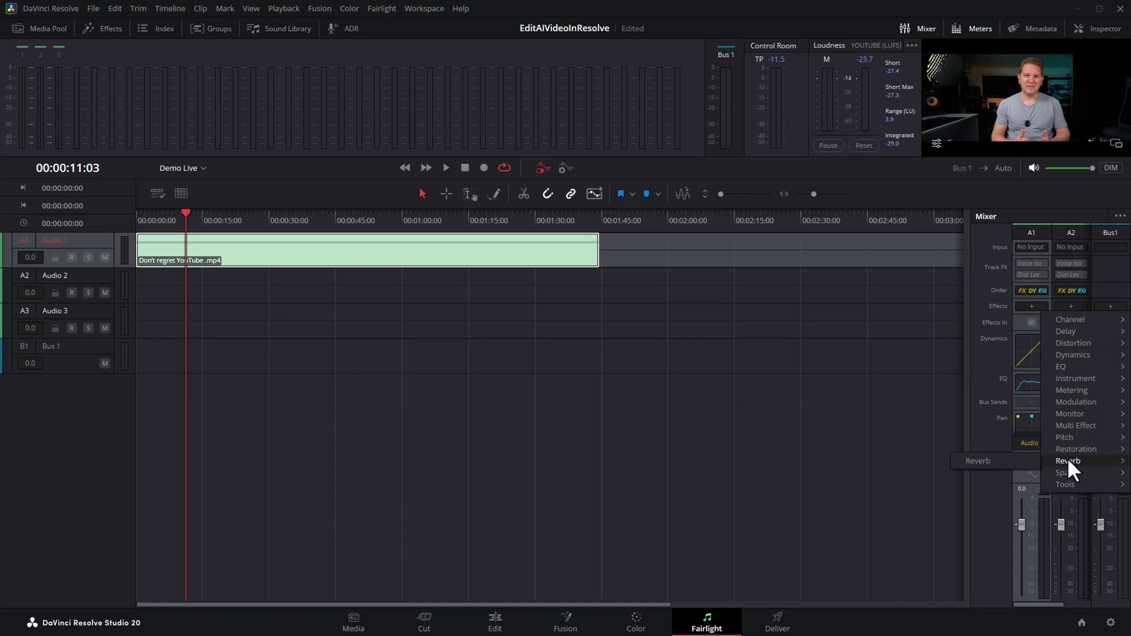
{"action": "left_click", "coordinate": [996, 461]}
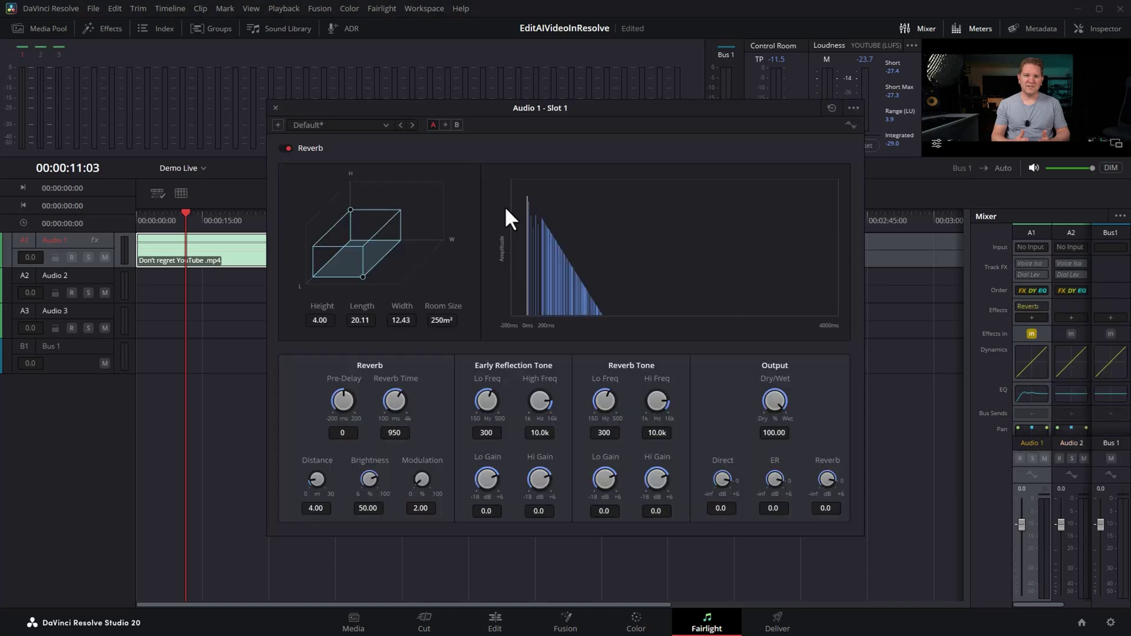
{"action": "left_click", "coordinate": [384, 124]}
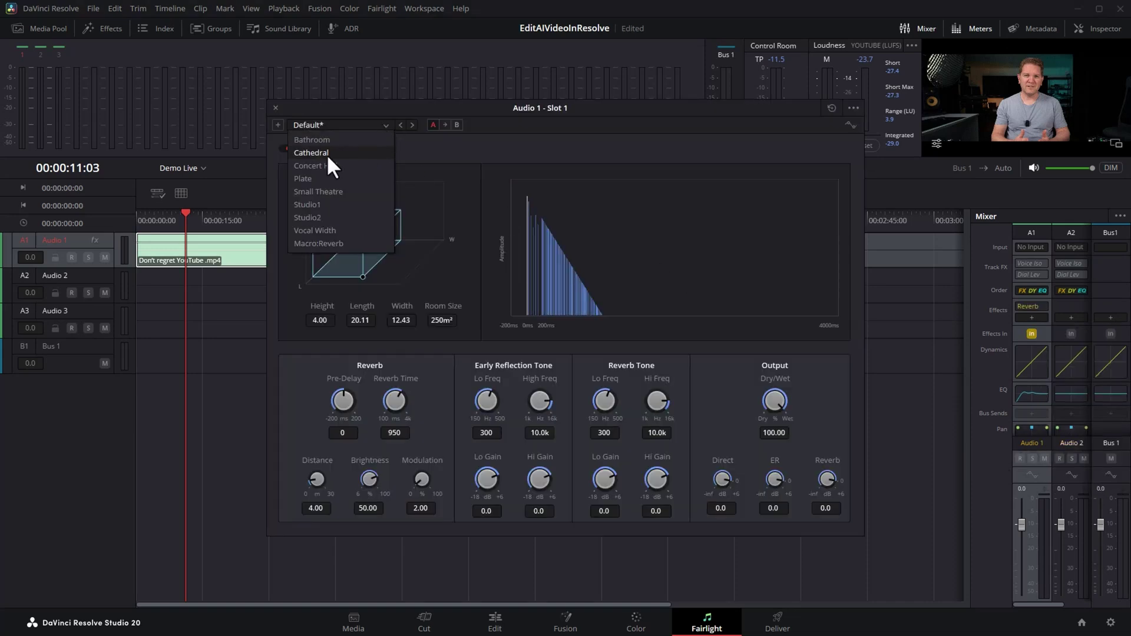
{"action": "left_click", "coordinate": [347, 165]}
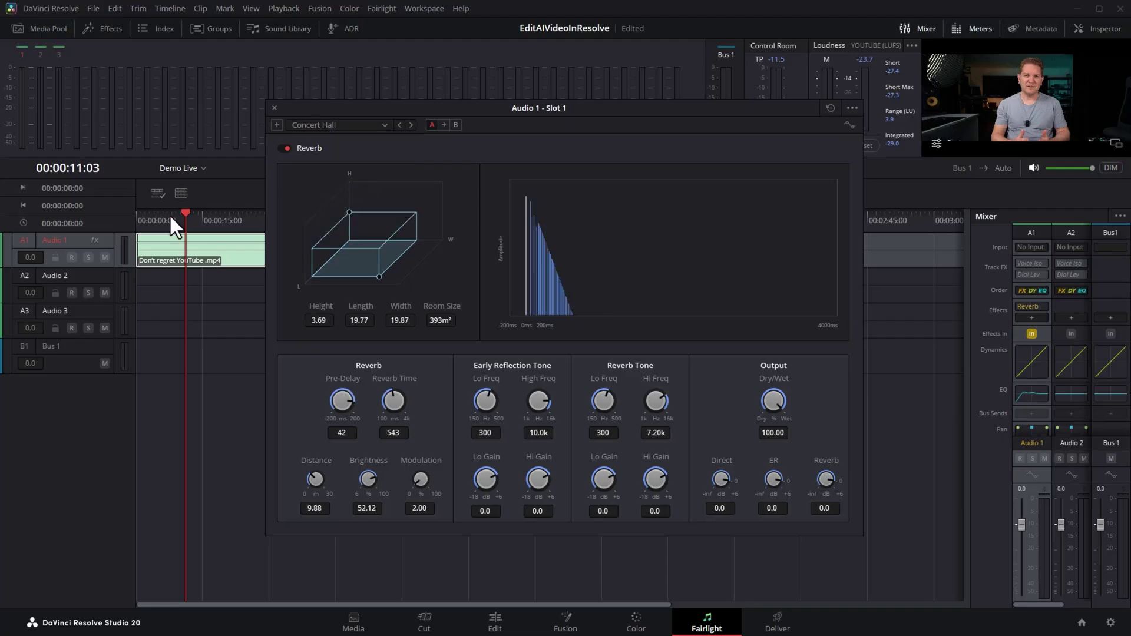
Audition the reverb from the timeline start twice, then return to the Edit page
{"action": "left_click", "coordinate": [139, 219]}
{"action": "key", "text": "space"}
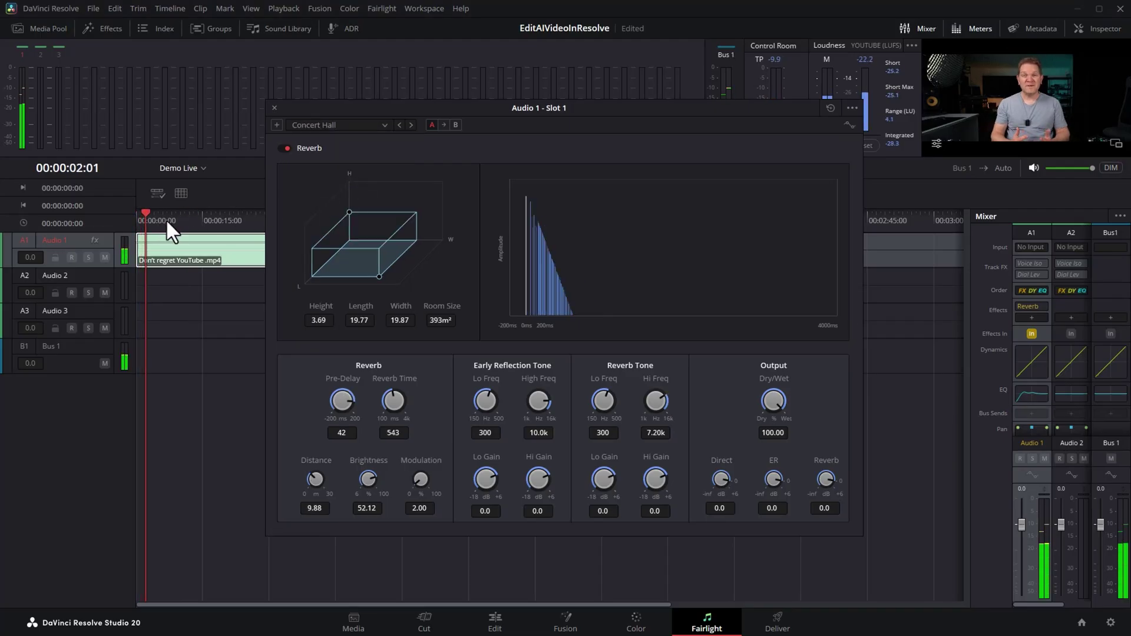
{"action": "key", "text": "space"}
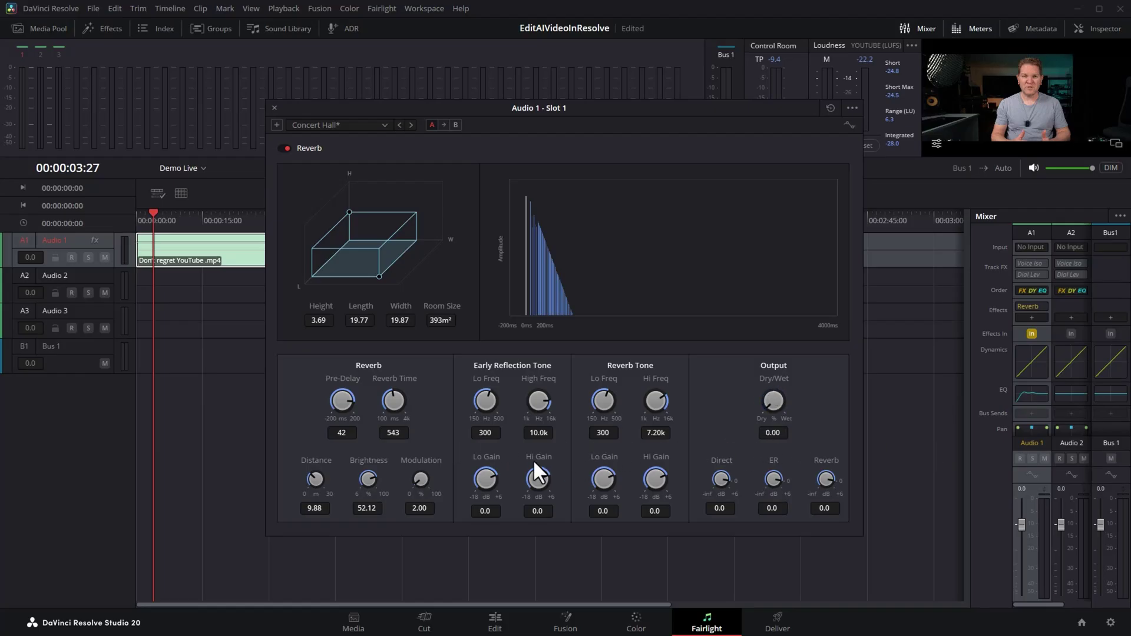
{"action": "left_click", "coordinate": [139, 218]}
{"action": "key", "text": "space"}
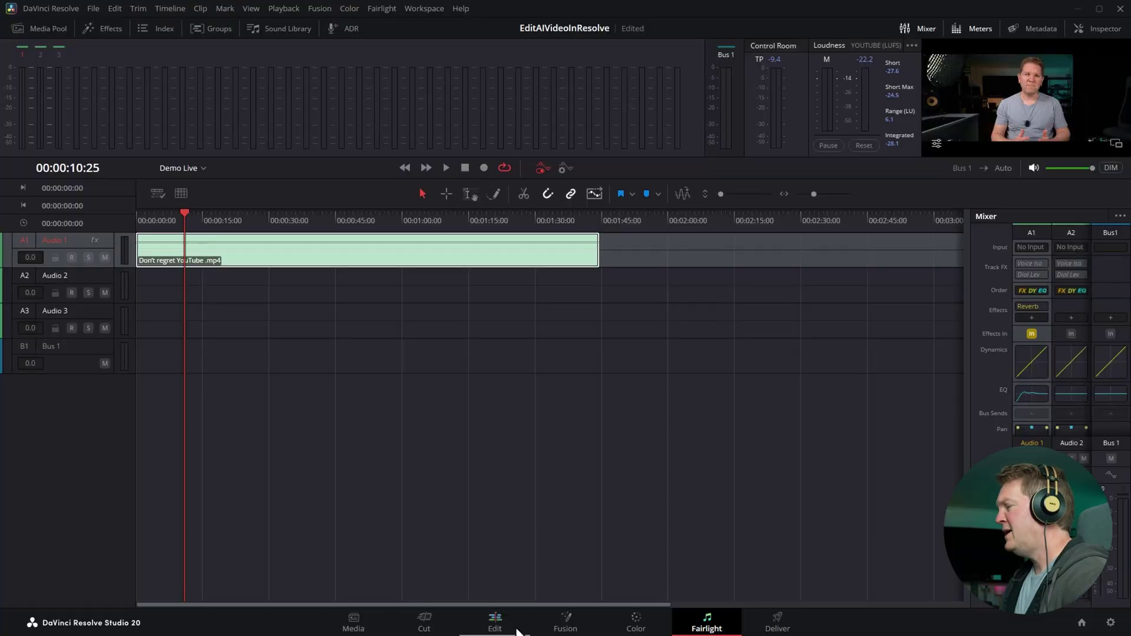
{"action": "left_click", "coordinate": [517, 630]}
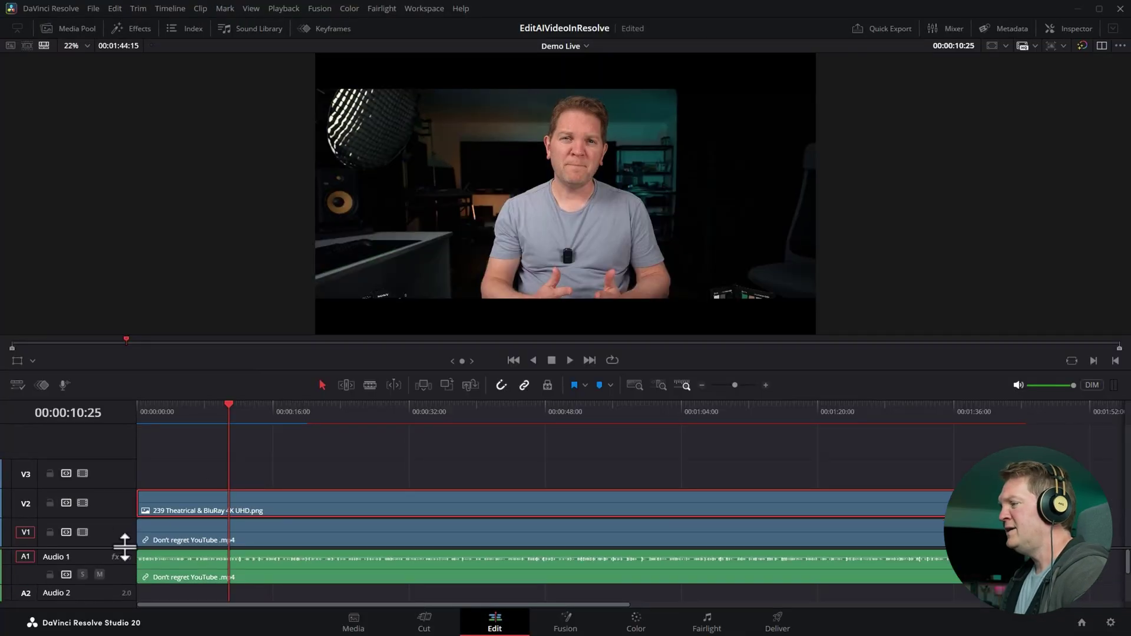
Enlarge the track area to show A2 and A3, then launch the Epidemic Sound integration
{"action": "left_click_drag", "start_coordinate": [125, 547], "coordinate": [126, 504]}
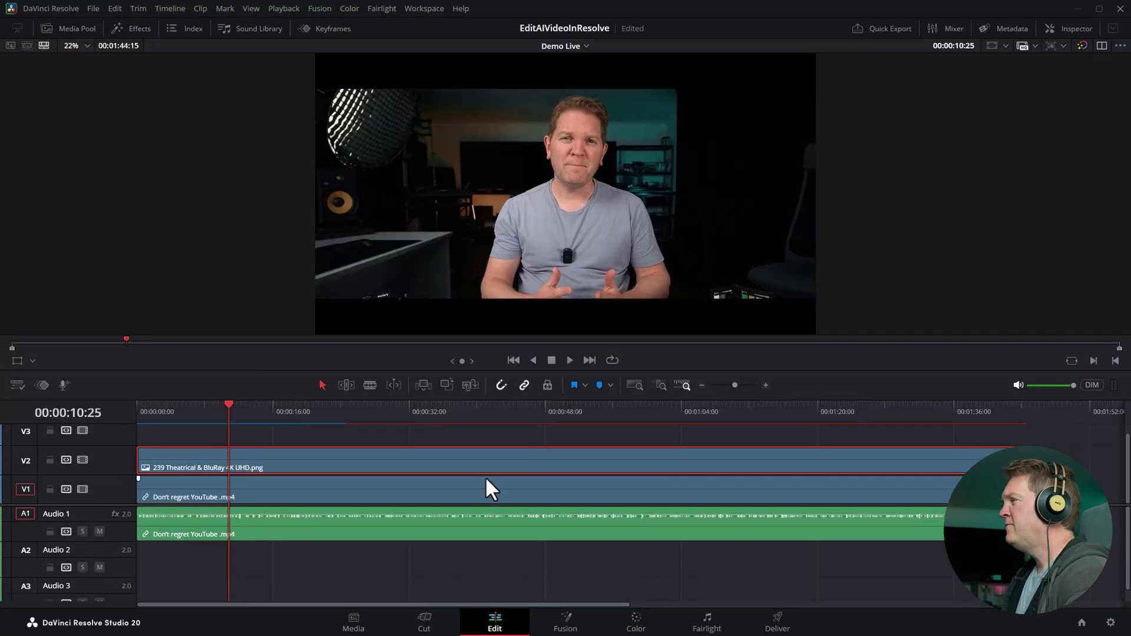
{"action": "left_click", "coordinate": [423, 8]}
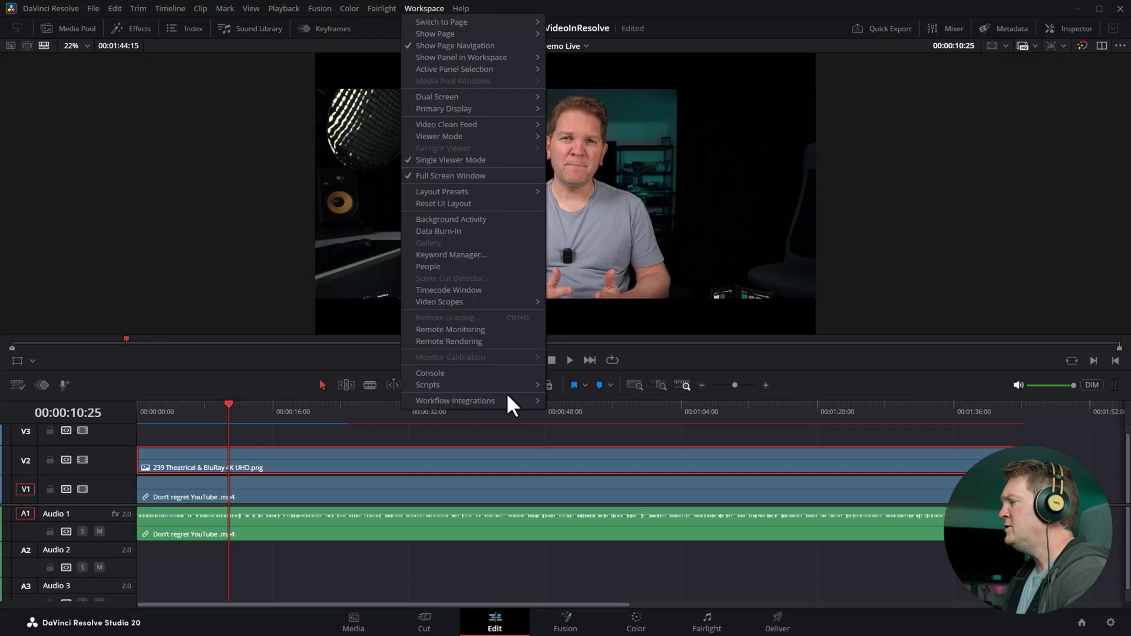
{"action": "mouse_move", "coordinate": [503, 400]}
{"action": "left_click", "coordinate": [566, 404]}
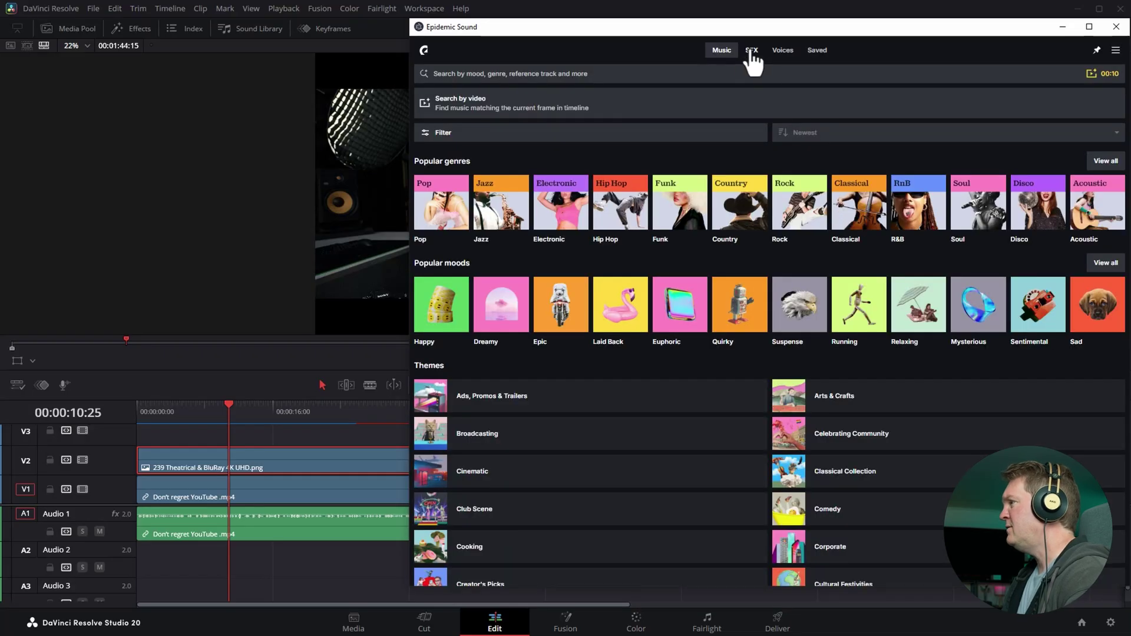
Search sound effects for 'room tone' and import Living Room, Distant Traffic 04 at the playhead
{"action": "left_click", "coordinate": [751, 51]}
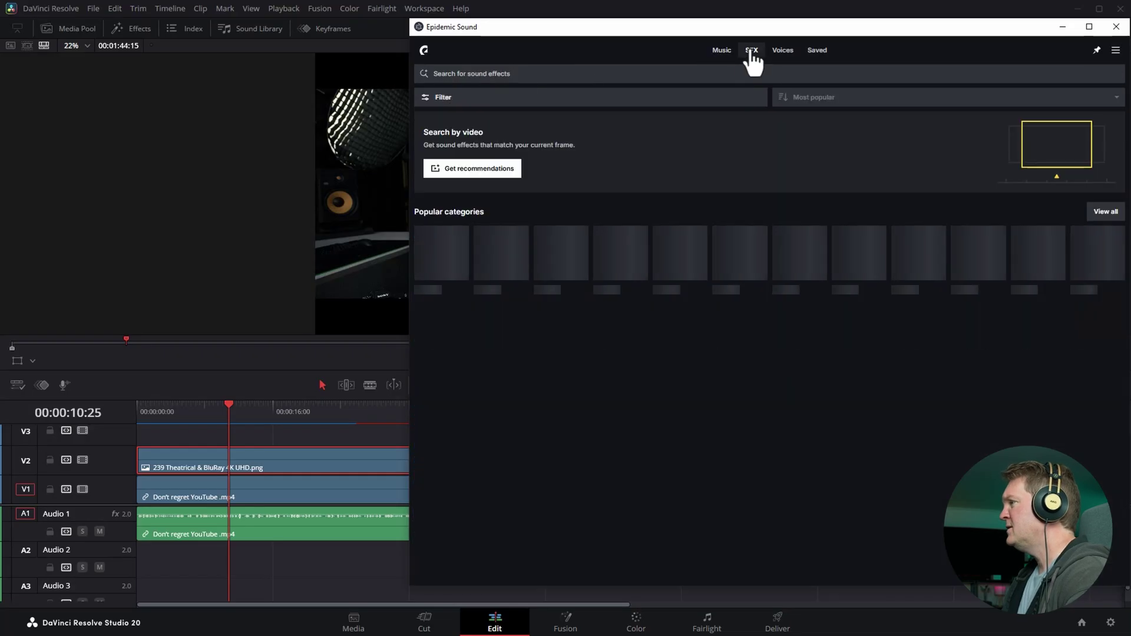
{"action": "left_click", "coordinate": [509, 73]}
{"action": "type", "text": "room tone"}
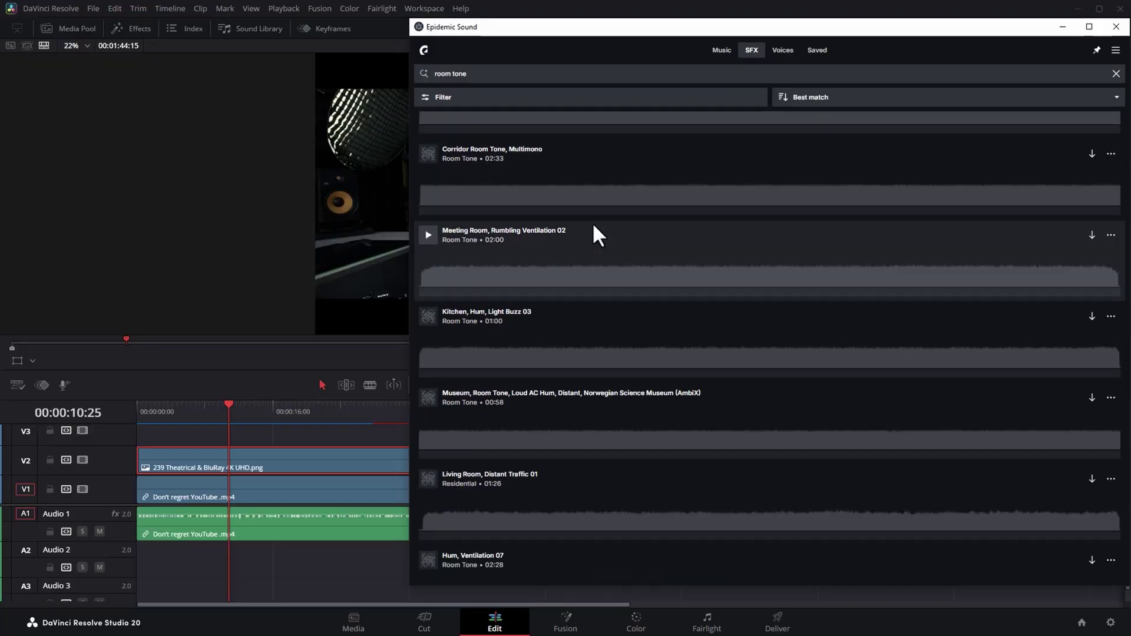
{"action": "scroll", "coordinate": [598, 235], "scroll_direction": "down", "scroll_amount": 10}
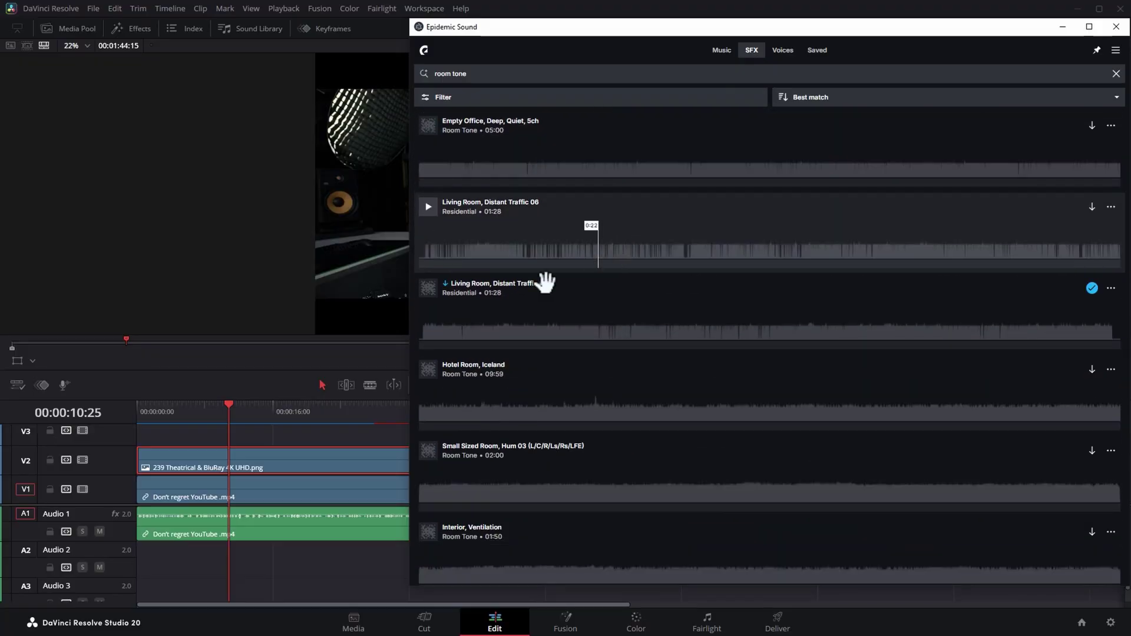
{"action": "left_click", "coordinate": [1111, 289]}
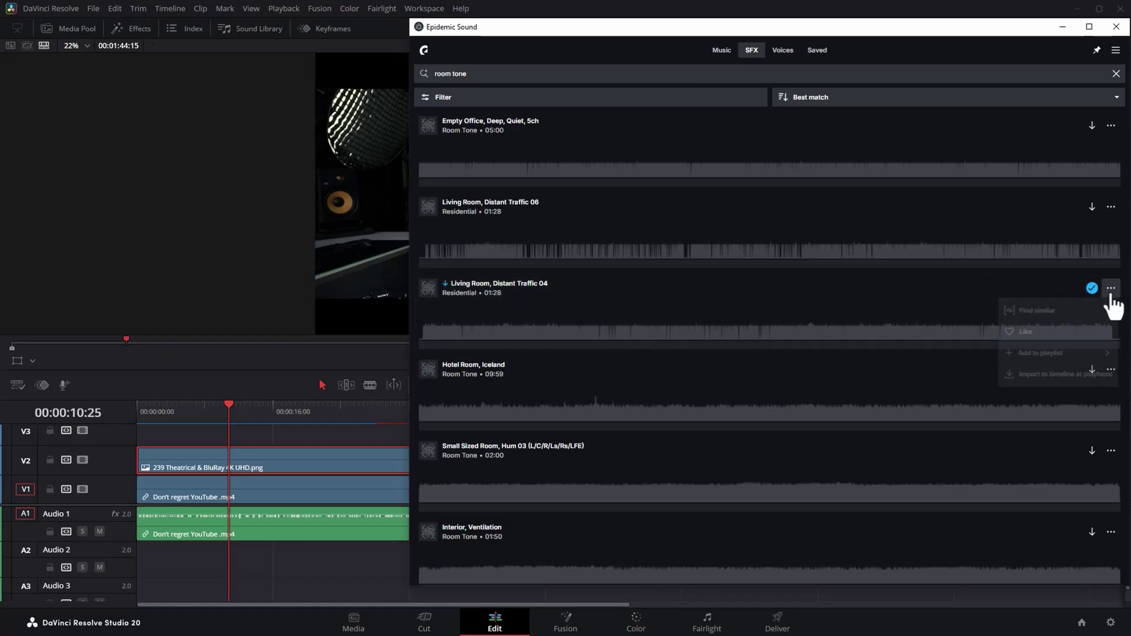
{"action": "left_click", "coordinate": [1026, 380]}
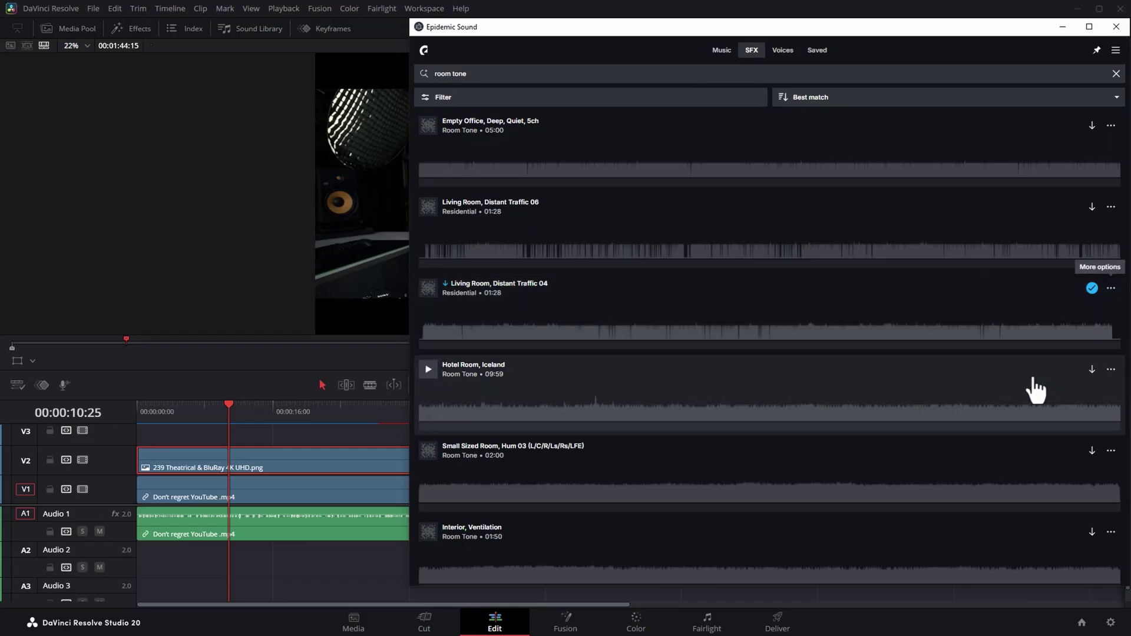
{"action": "left_click", "coordinate": [379, 575]}
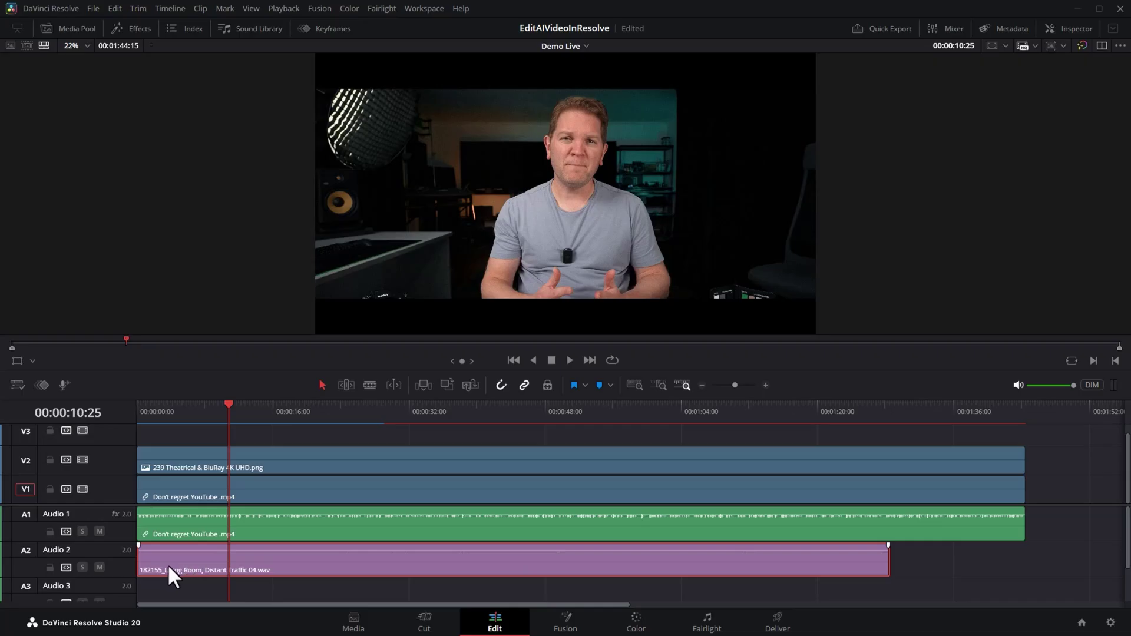
Extend A2's room tone with a second clip to the timeline end, play back, and raise its volume to 2.94 dB
{"action": "left_click", "coordinate": [1030, 407]}
{"action": "left_click", "coordinate": [146, 415]}
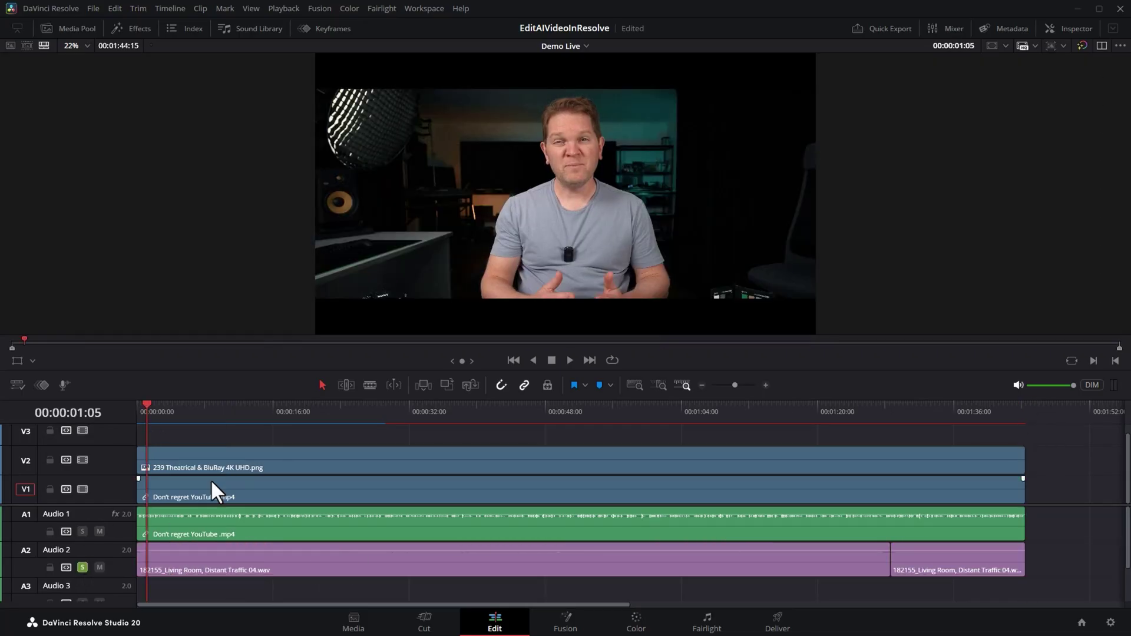
{"action": "key", "text": "space"}
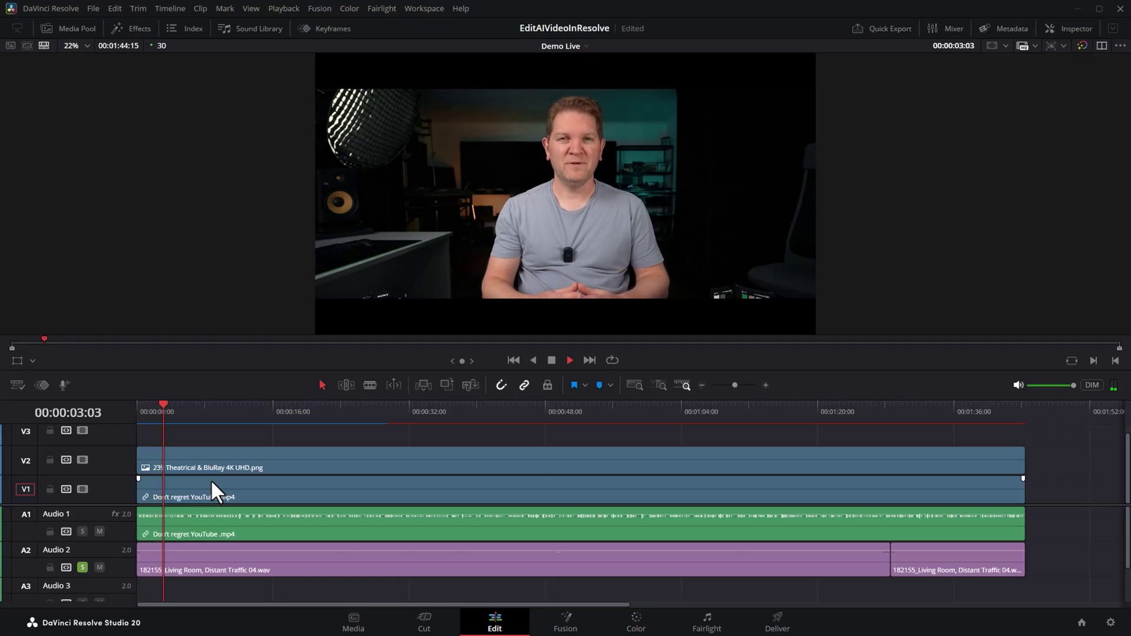
{"action": "left_click", "coordinate": [254, 545]}
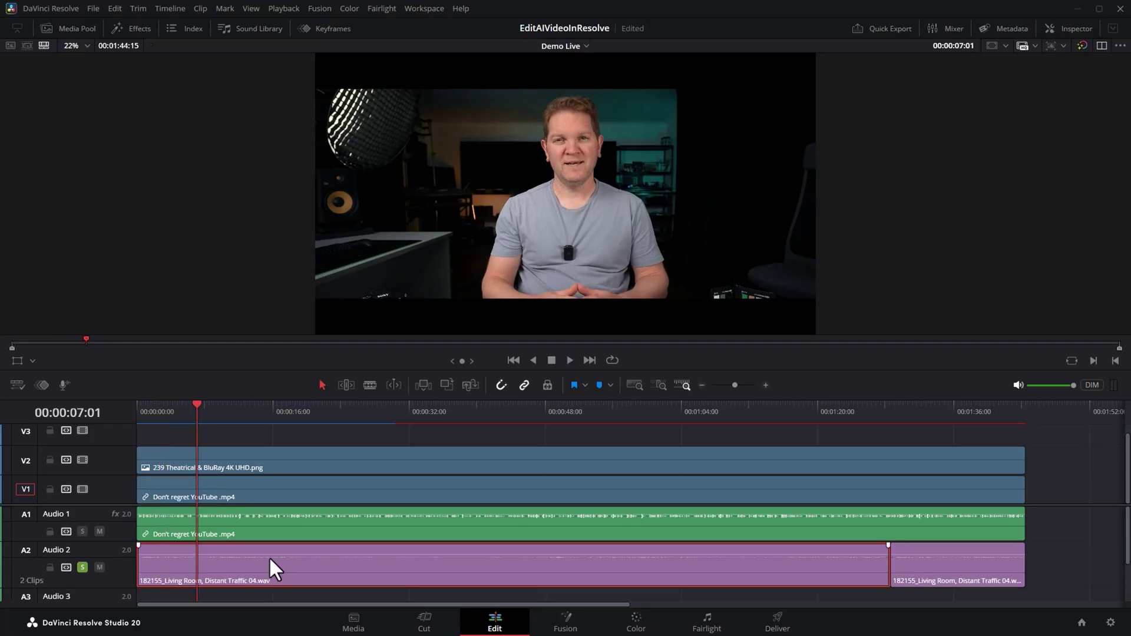
{"action": "left_click_drag", "start_coordinate": [268, 556], "coordinate": [267, 553]}
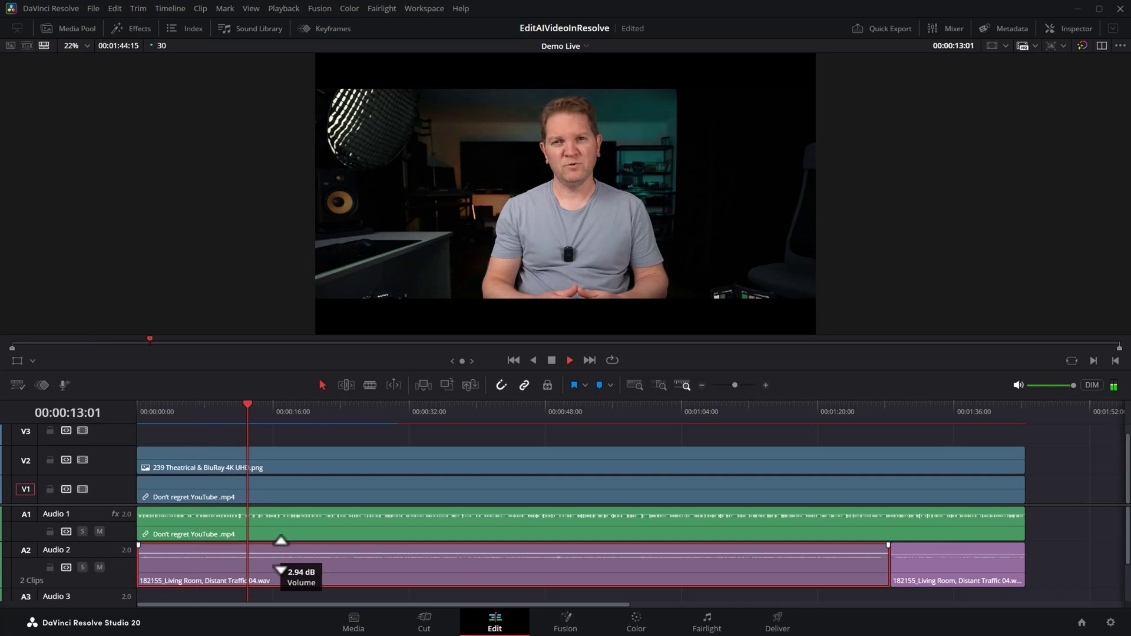